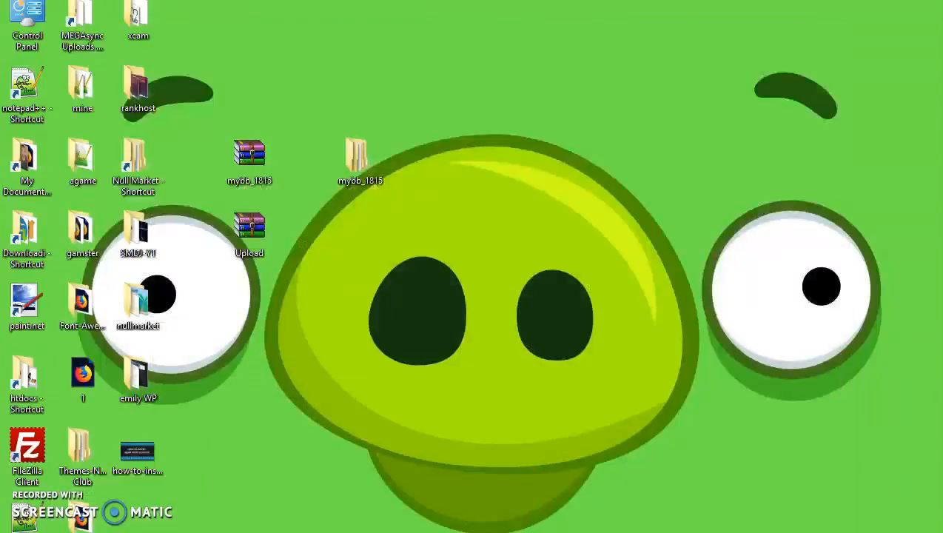
Step: Pack all 48 items of mybb_1815\Upload into a ZIP archive named Upload.zip with WinRAR
double_click(356, 159)
click(365, 148)
double_click(364, 148)
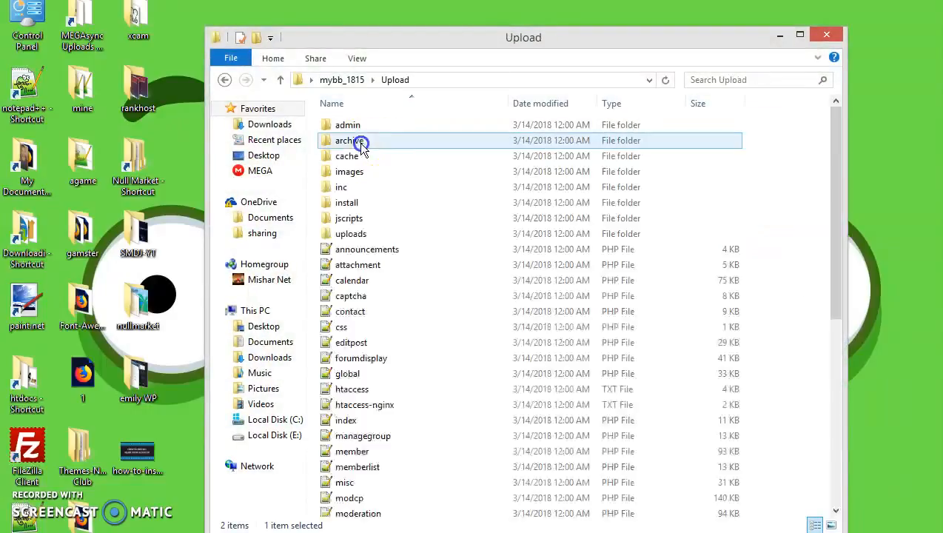
click(398, 143)
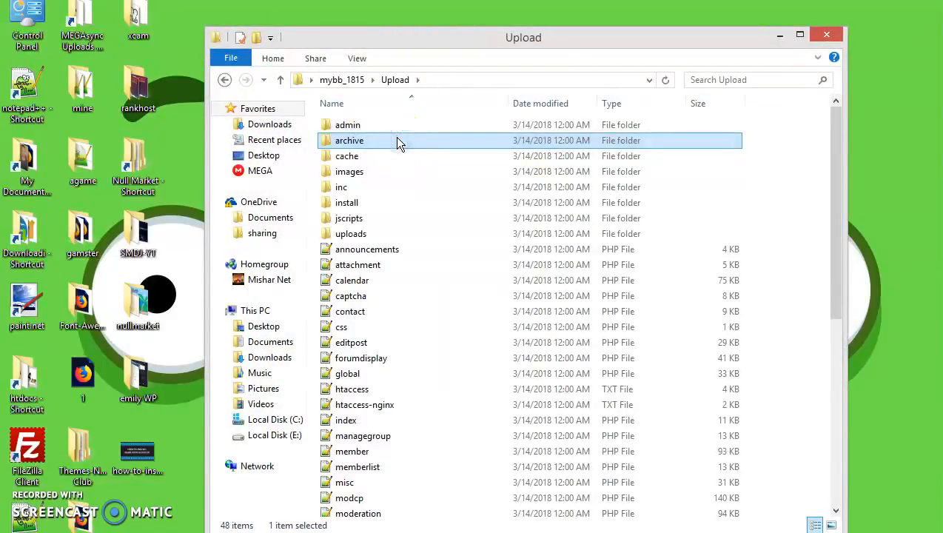
key(ctrl+a)
right_click(398, 141)
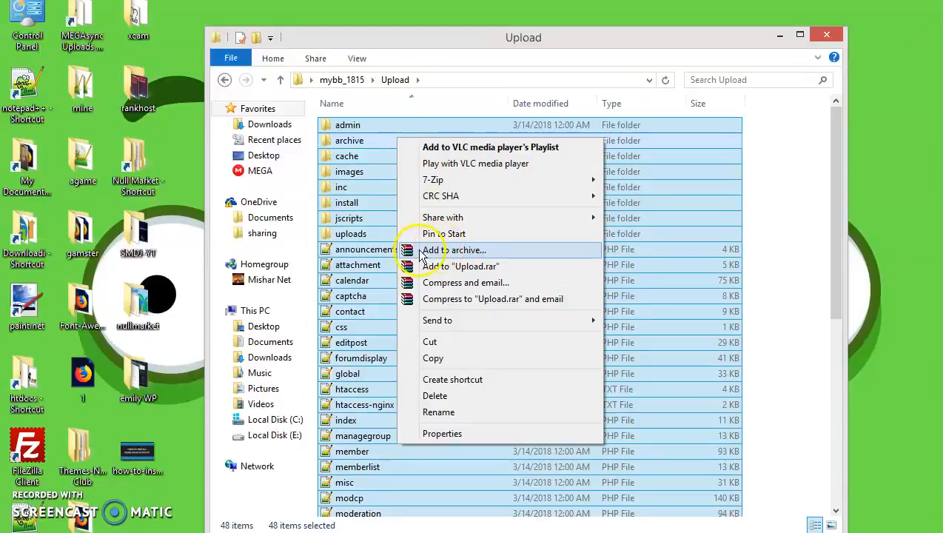
click(470, 250)
click(418, 268)
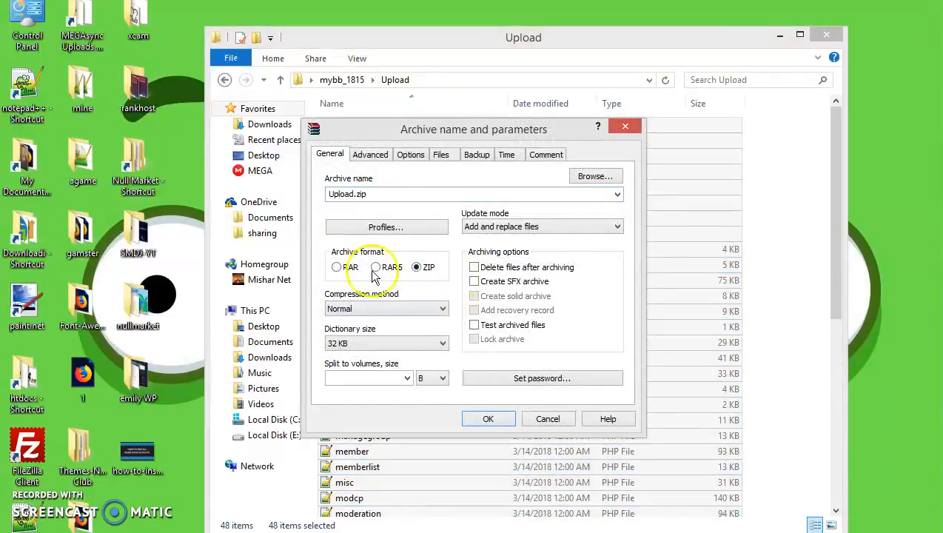
click(551, 420)
click(827, 35)
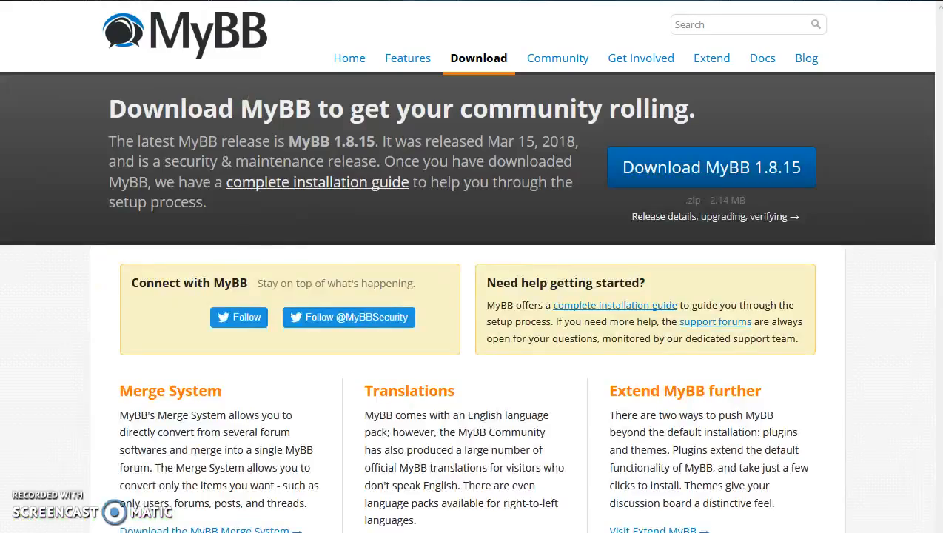
click(553, 89)
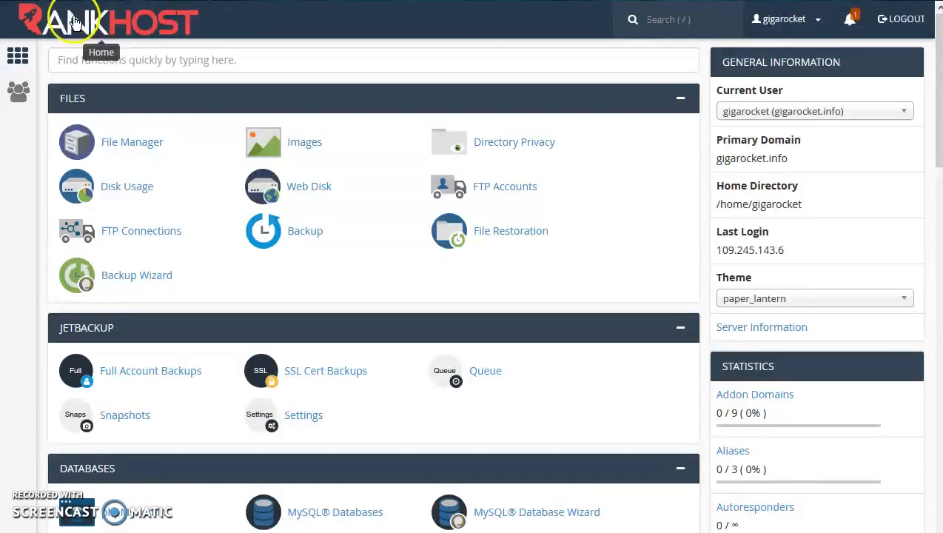
Step: Upload Upload.zip into the public_html folder through the File Manager
click(174, 24)
click(127, 142)
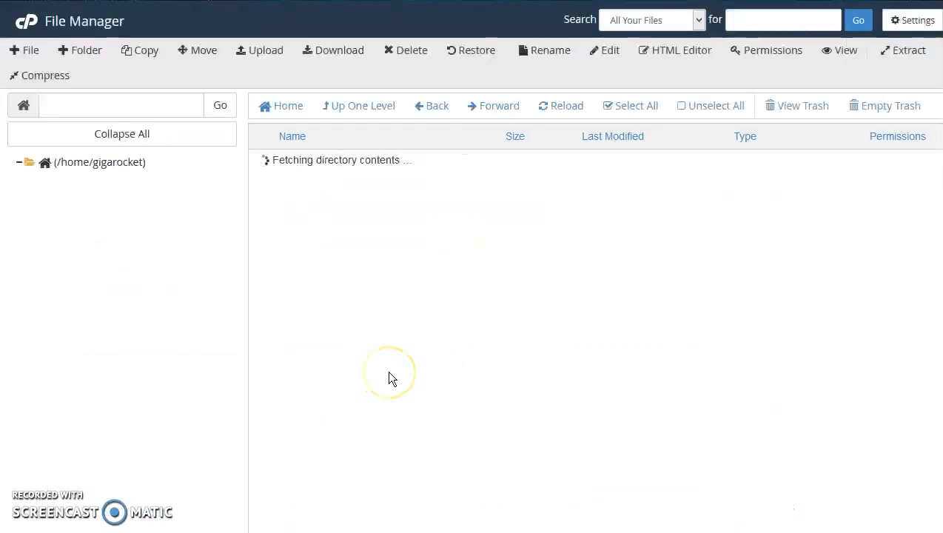
double_click(358, 275)
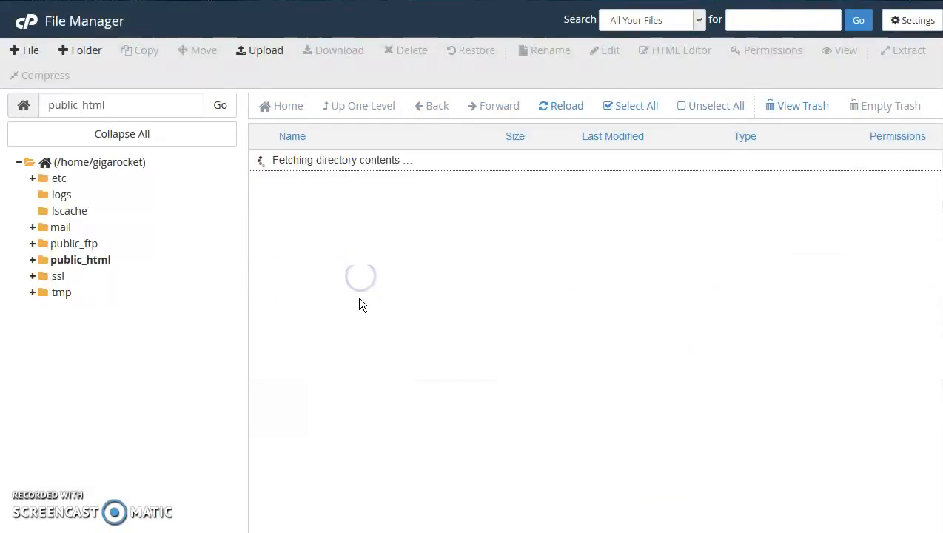
click(266, 52)
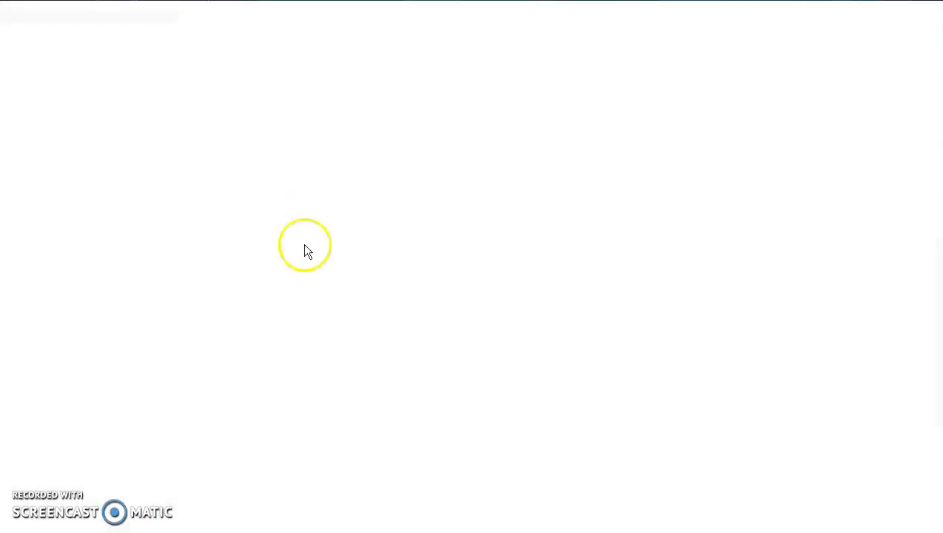
click(464, 255)
drag(476, 105, 486, 198)
click(328, 191)
click(362, 269)
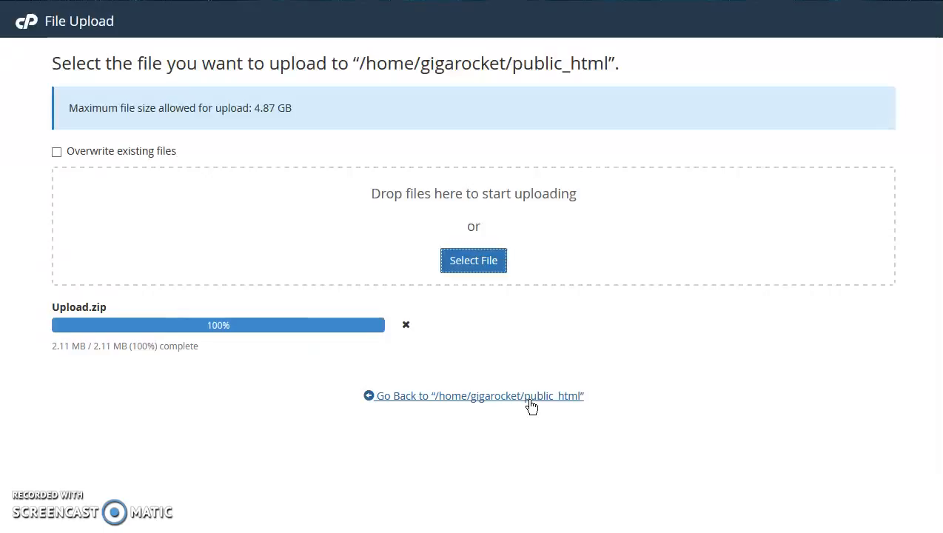
click(530, 403)
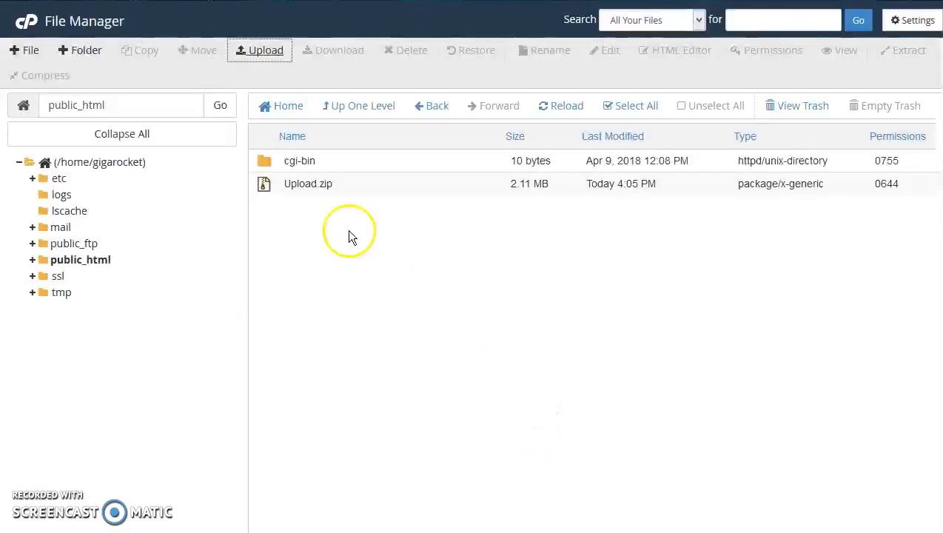
Step: Extract Upload.zip inside public_html and return to the cPanel home page
right_click(346, 184)
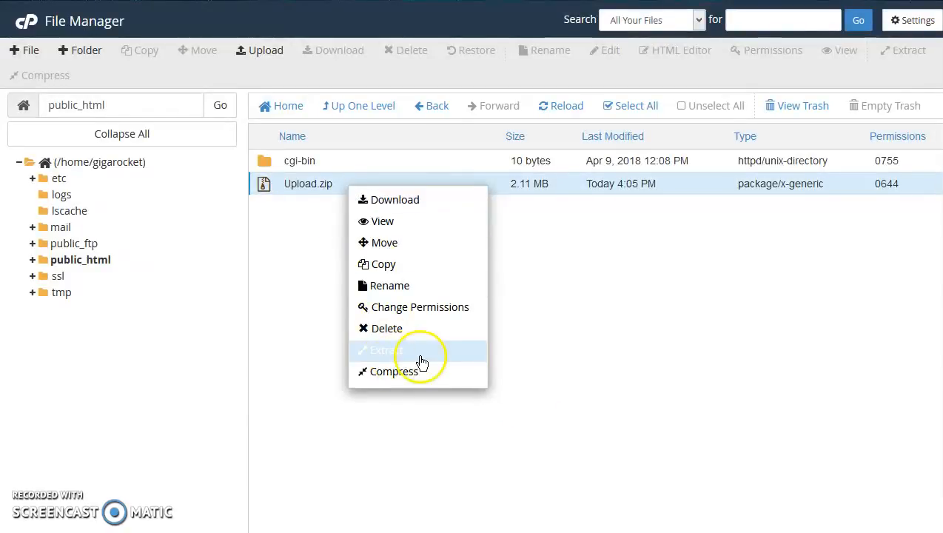
click(391, 356)
click(545, 401)
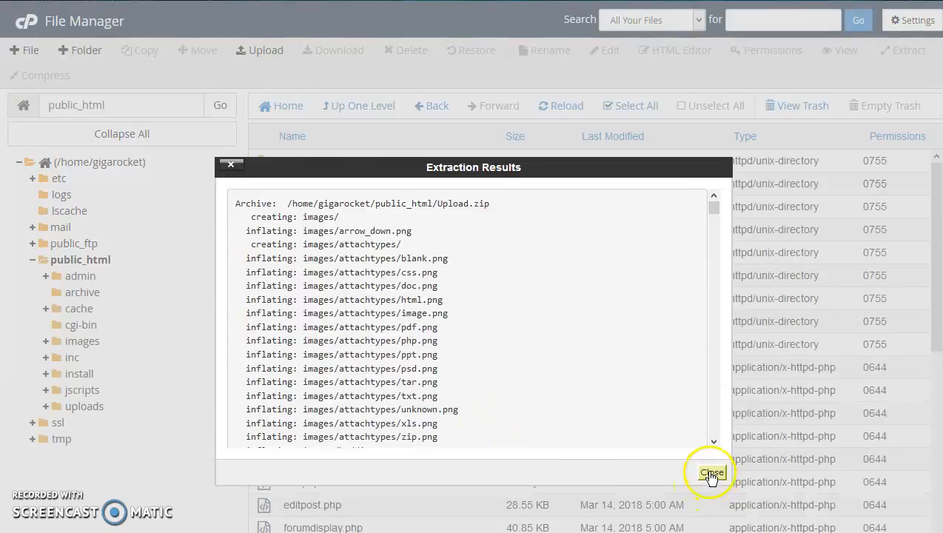
click(710, 472)
click(25, 24)
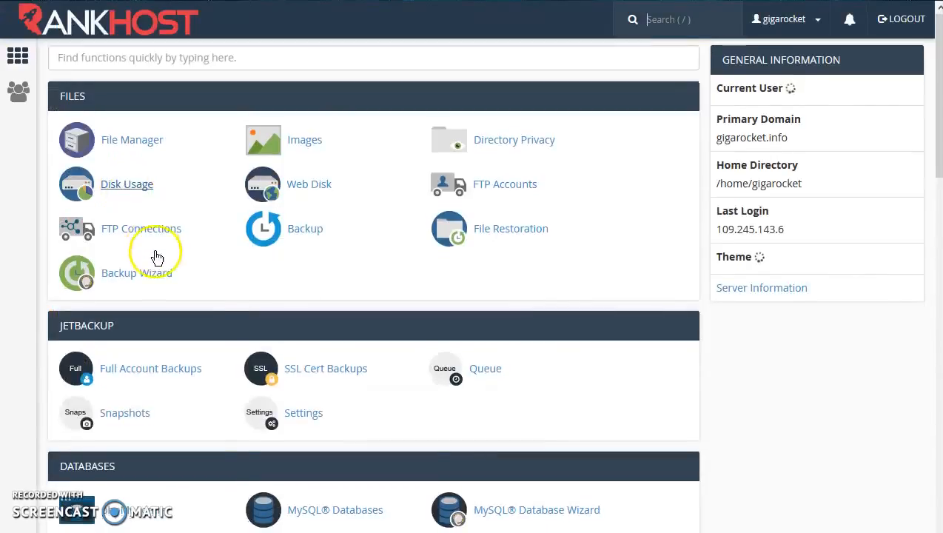
Step: Create a new MySQL database named gigarocket_mybb
scroll(156, 259, down, 3)
click(323, 263)
click(283, 243)
text(mybb)
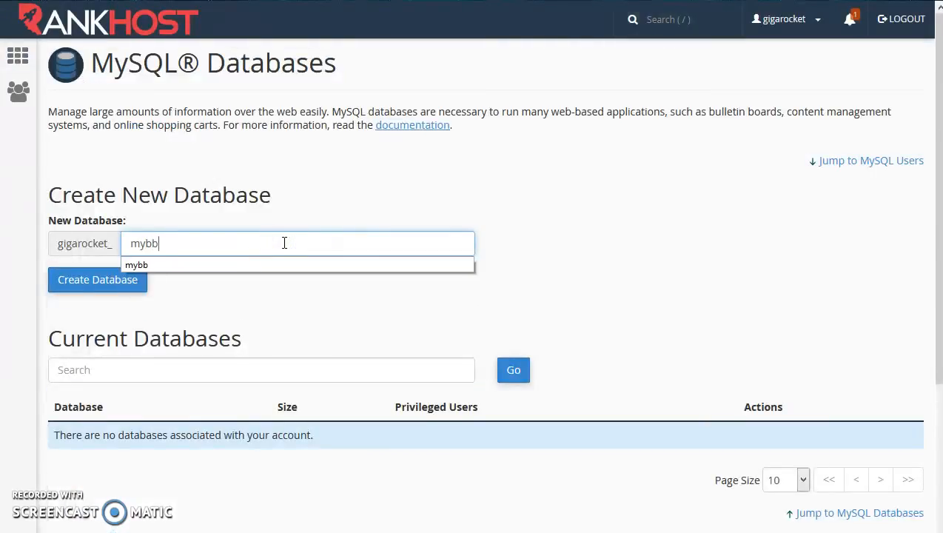
click(98, 283)
click(486, 171)
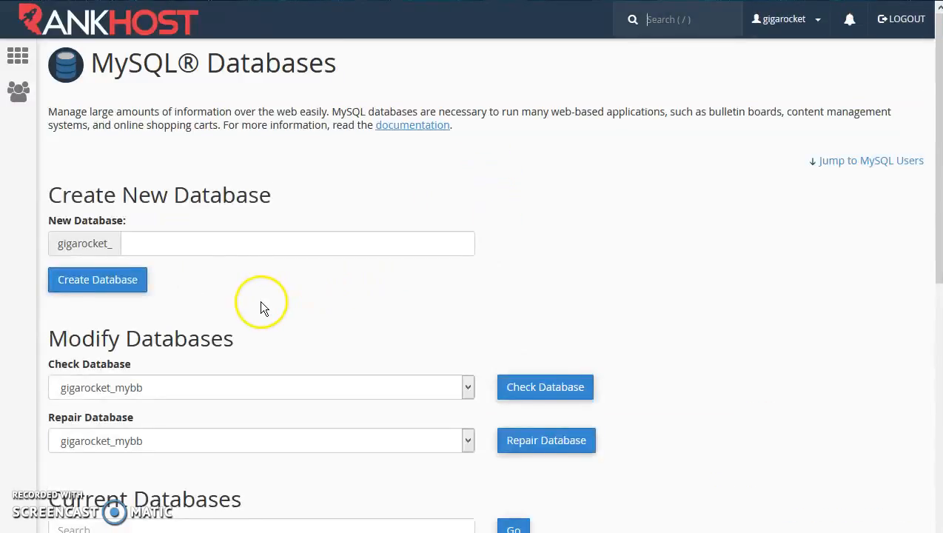
Step: Submit a new MySQL user named mybb with a password, declining the browser's password save
scroll(260, 305, down, 8)
click(216, 217)
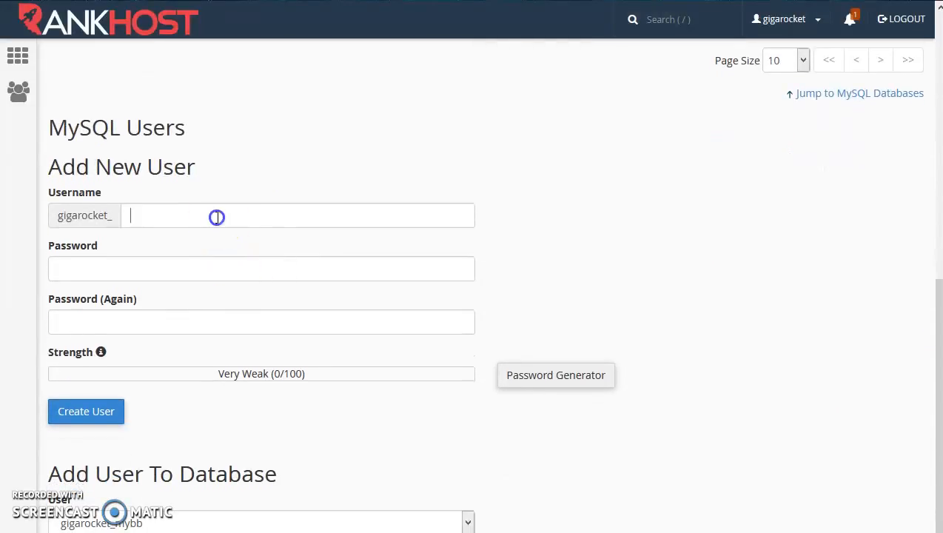
text(mybb)
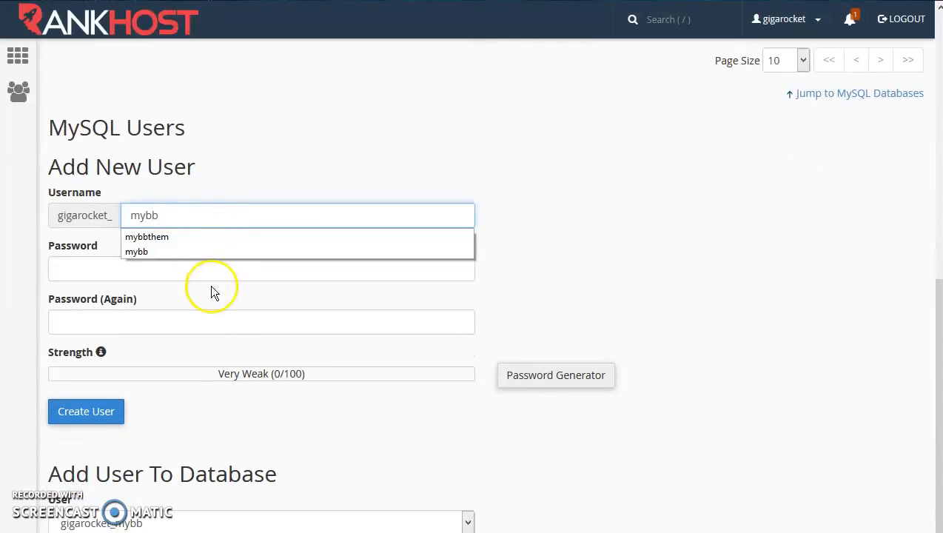
click(211, 269)
text(123456)
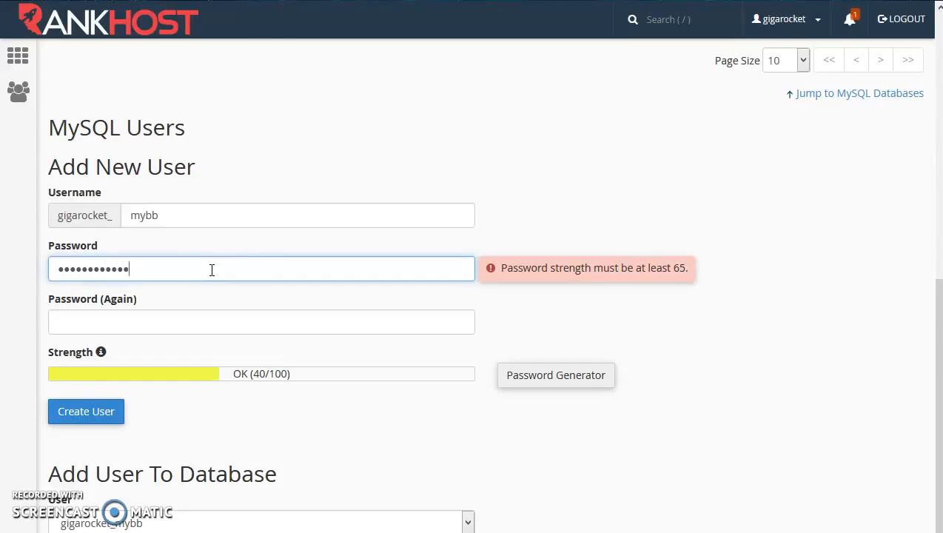
click(180, 319)
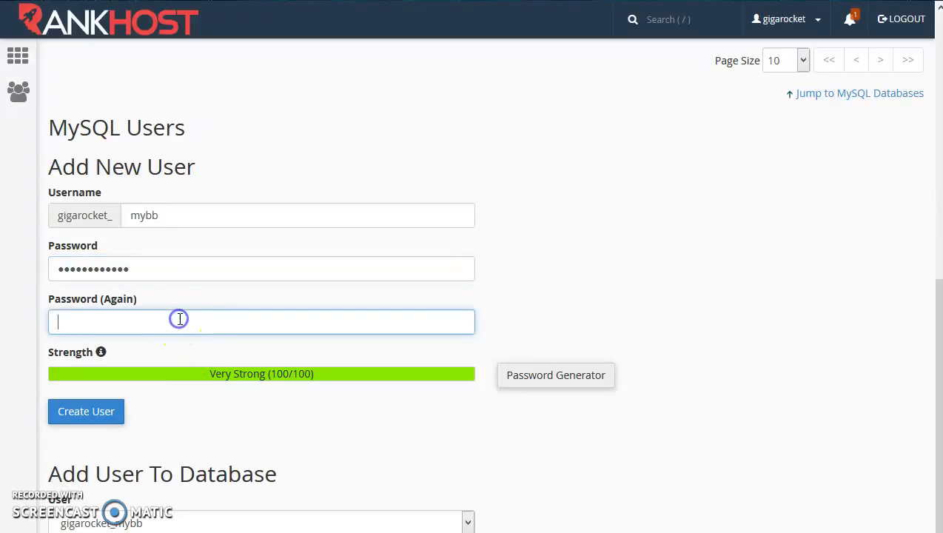
text(1234)
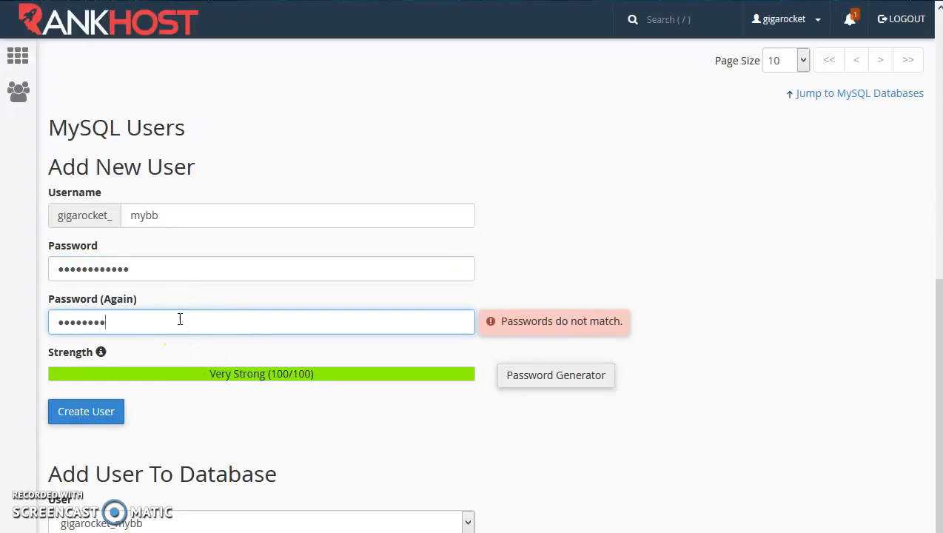
text(5678)
click(118, 408)
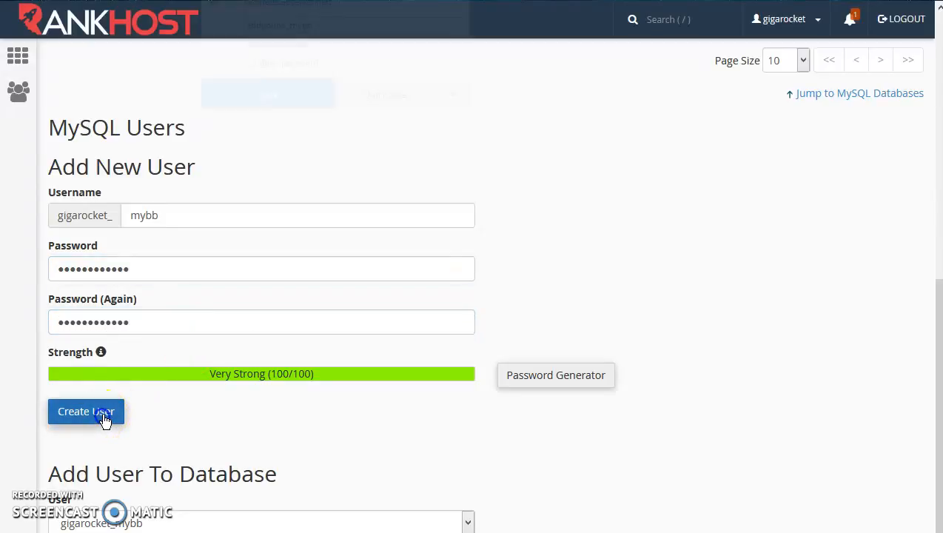
click(383, 92)
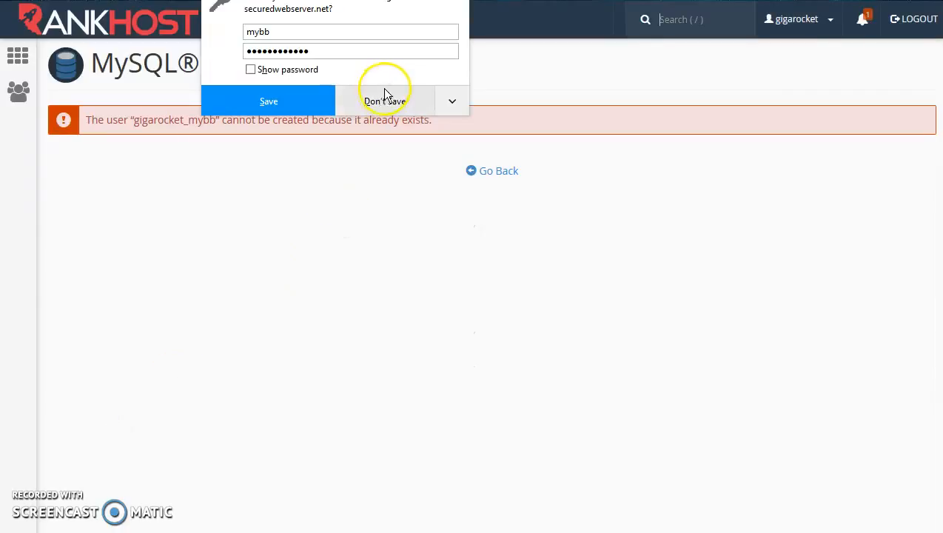
click(487, 175)
Step: Add the gigarocket_mybb user to the gigarocket_mybb database with ALL PRIVILEGES
click(487, 175)
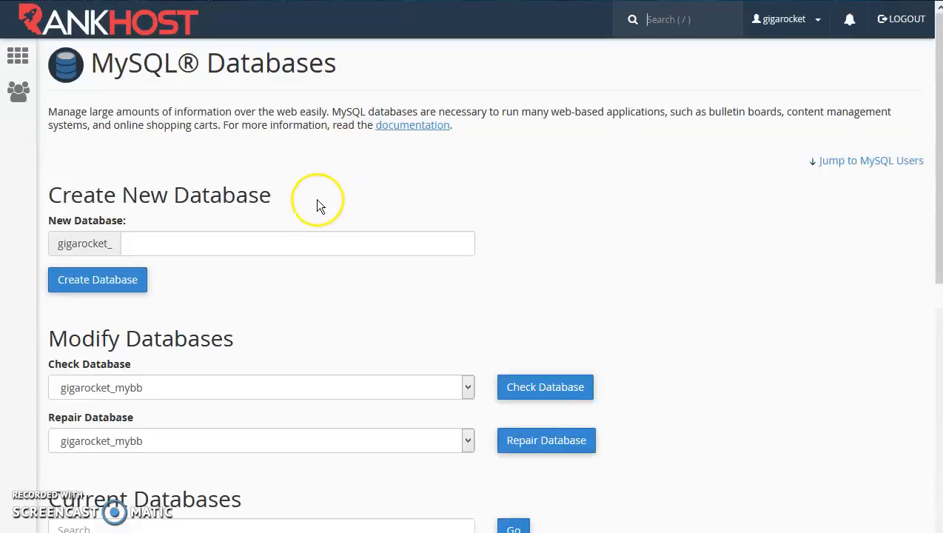
scroll(314, 222, down, 3)
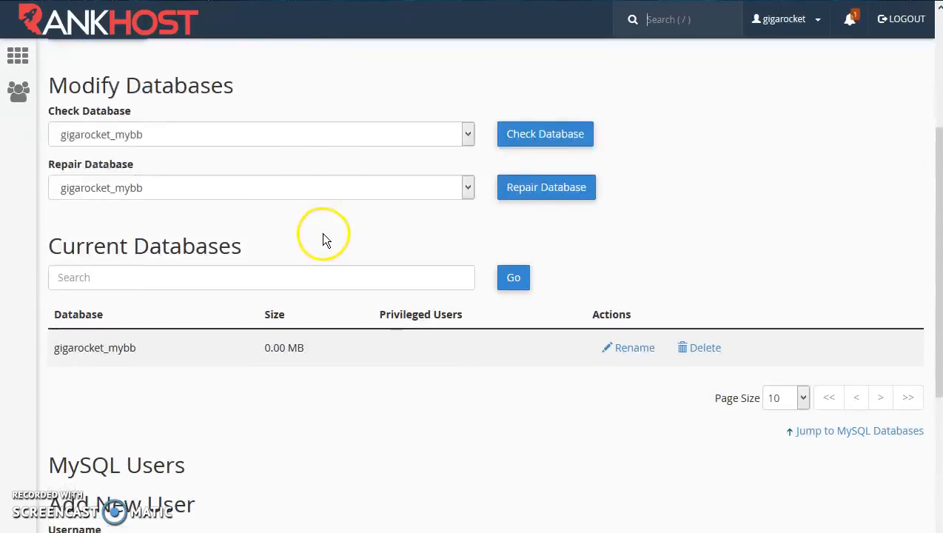
scroll(333, 244, down, 7)
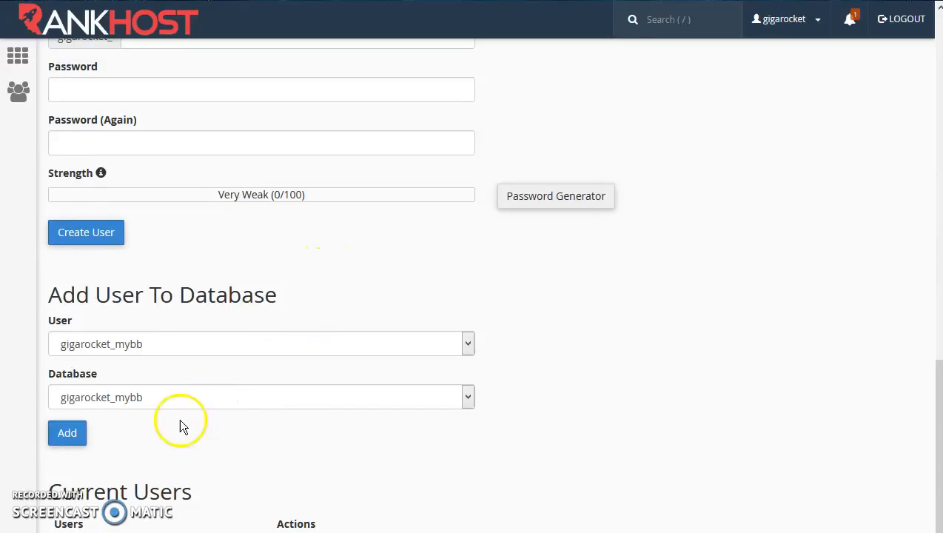
click(74, 433)
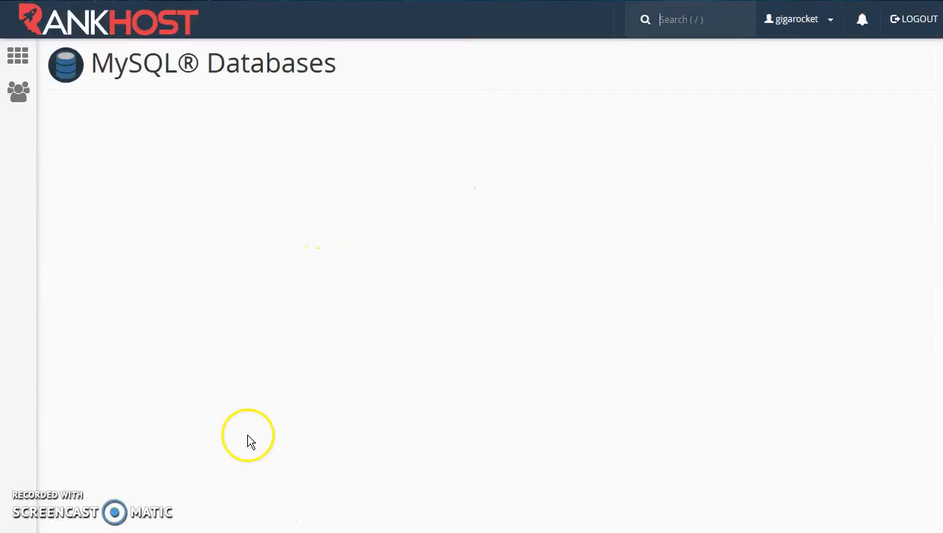
click(59, 200)
scroll(287, 412, down, 2)
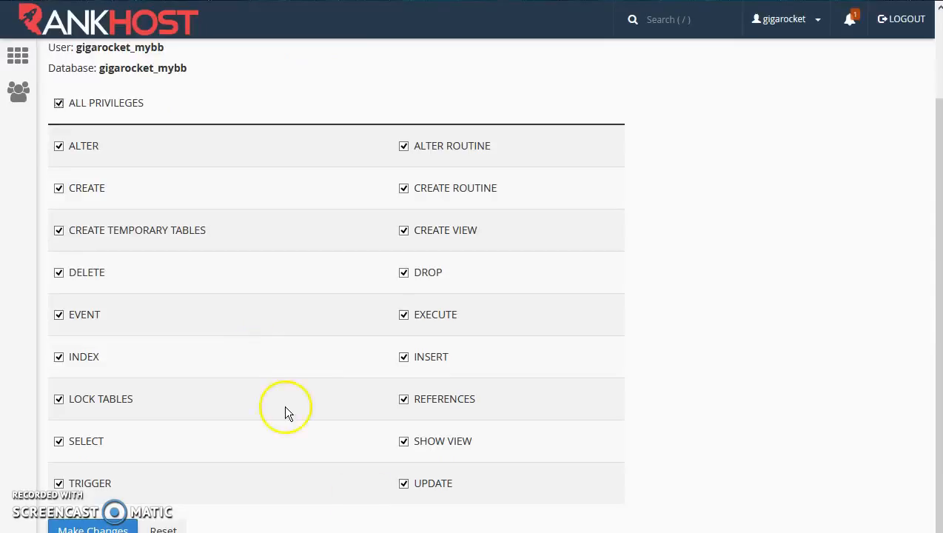
click(111, 527)
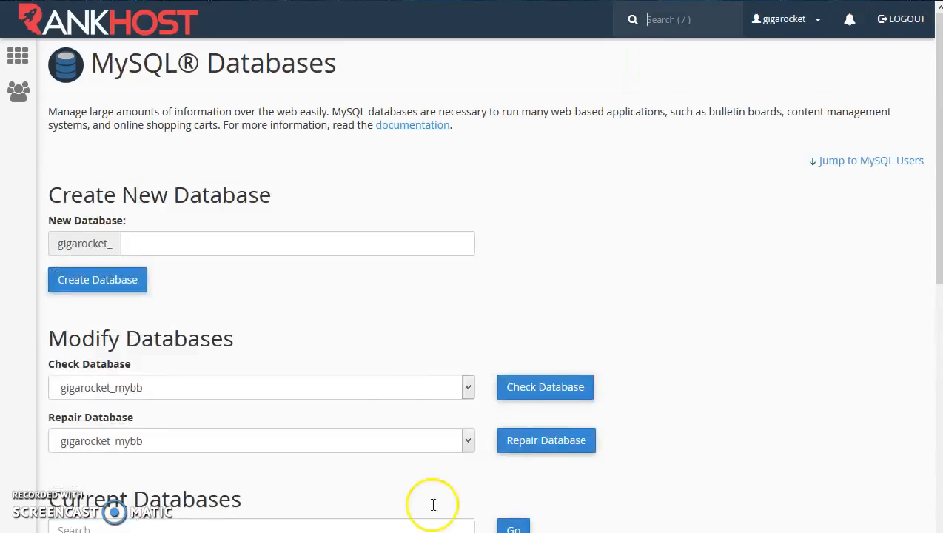
click(92, 29)
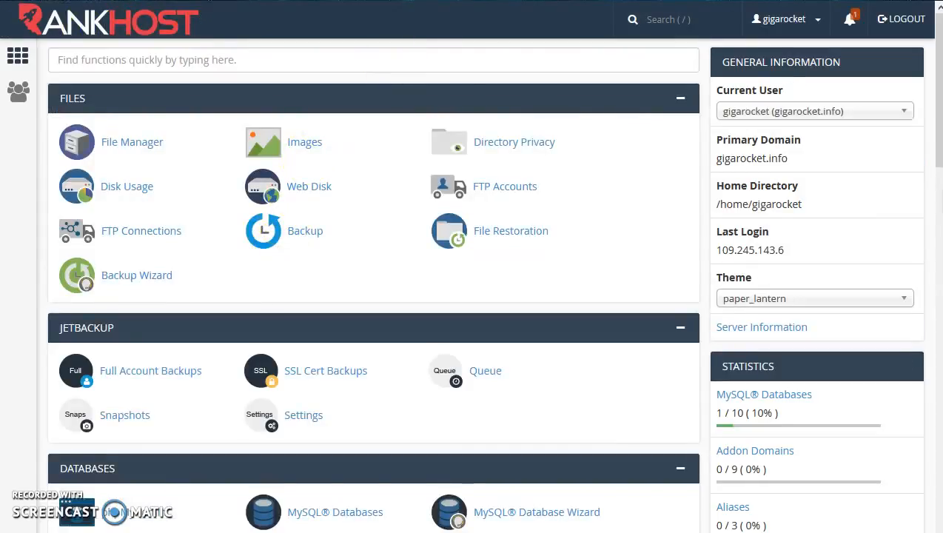
Step: Go to gigarocket.info/install in Firefox
key(ctrl+l)
text(gigarocket)
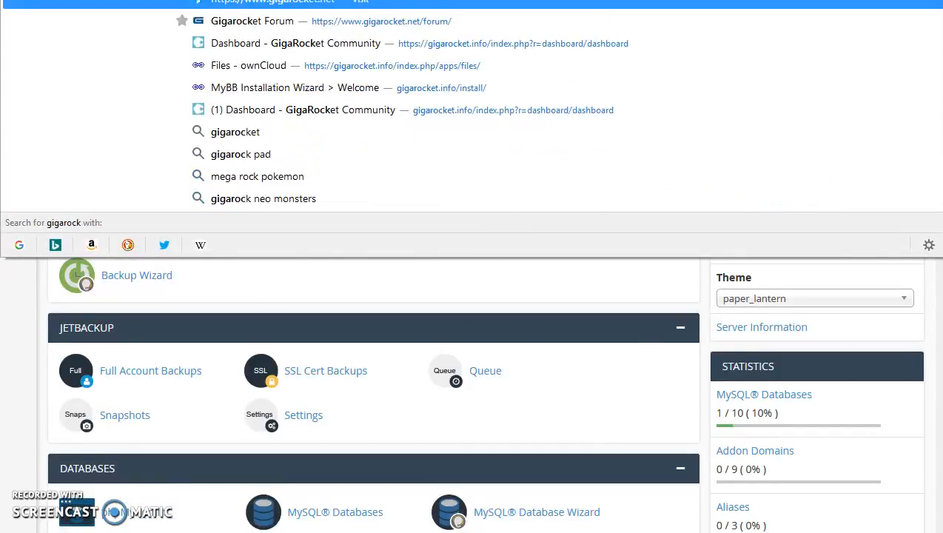
text(.)
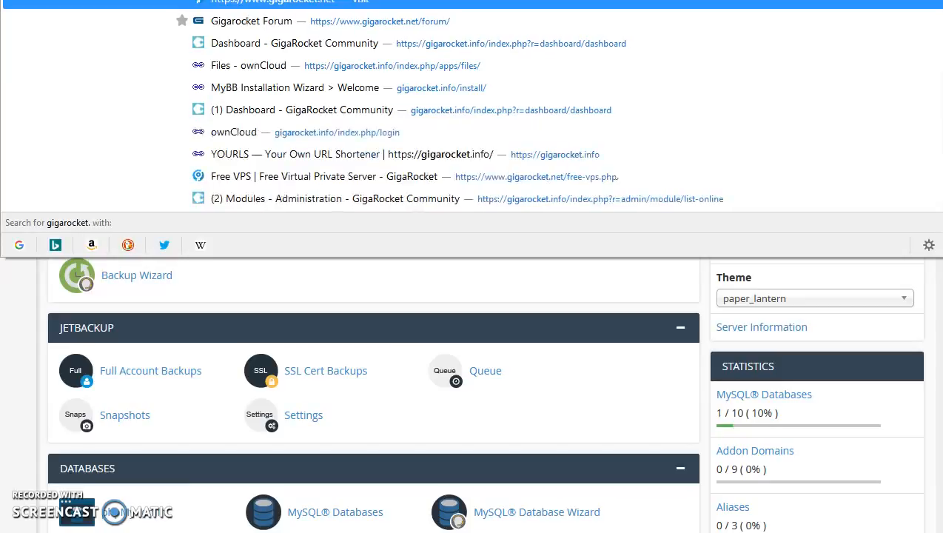
text(info/in)
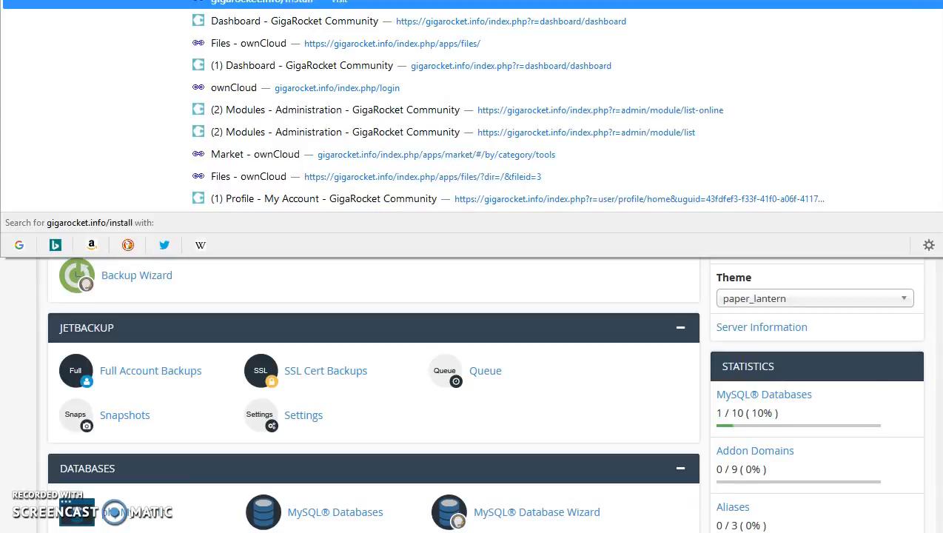
text(stall)
key(Return)
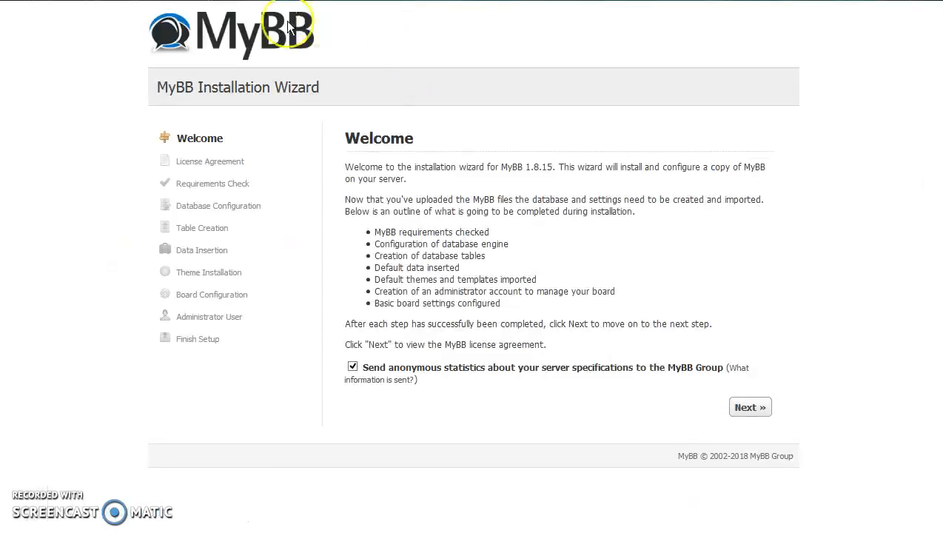
Step: Advance the installer past the Welcome, License and Requirements pages
click(750, 408)
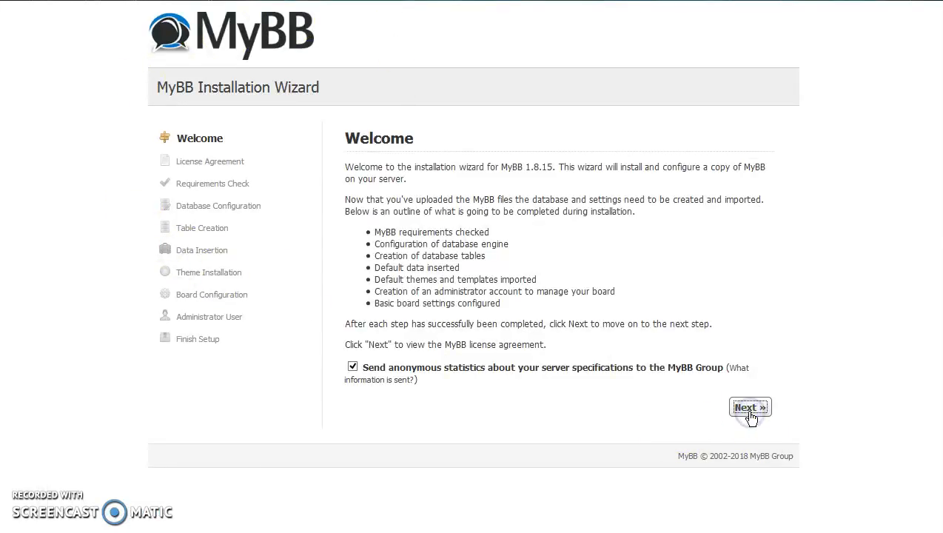
click(744, 507)
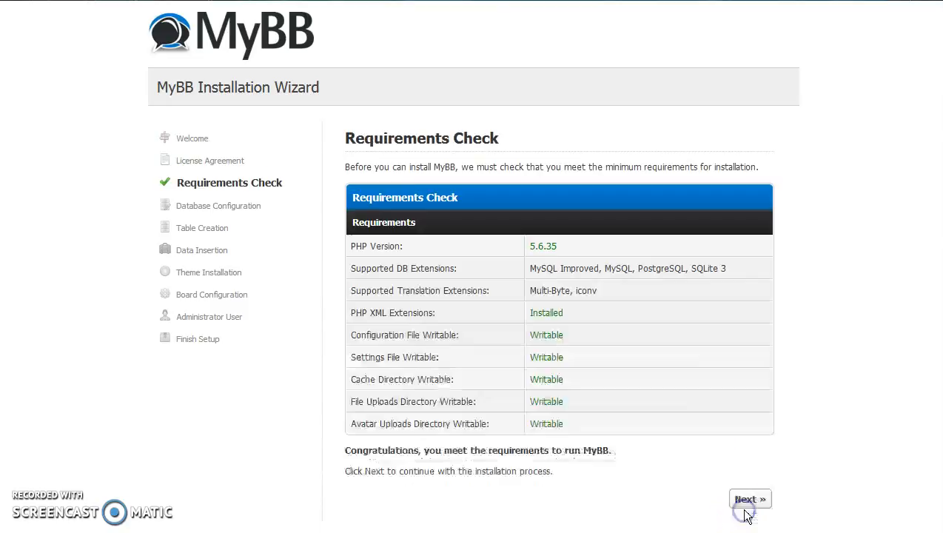
click(749, 500)
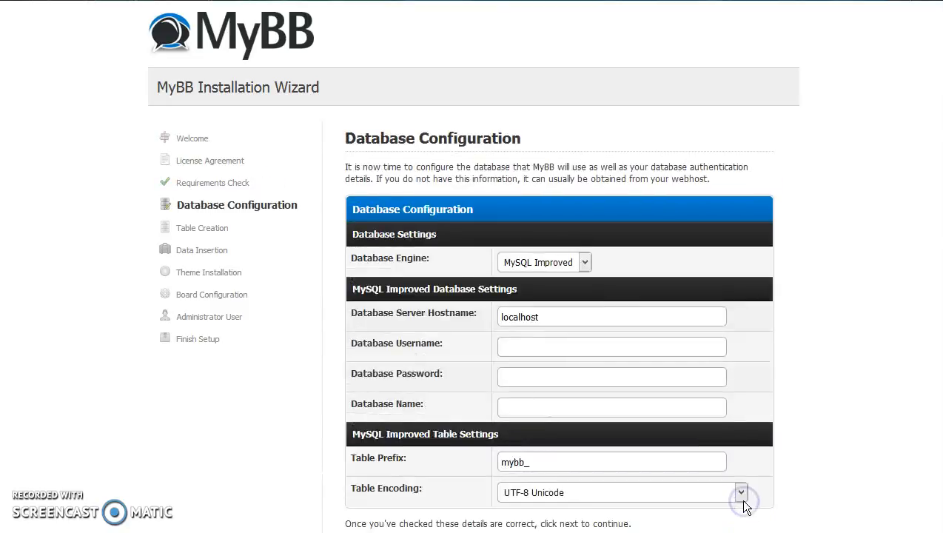
Step: Enter the gigarocket_mybb database username, password and database name, and submit to create tables
click(548, 342)
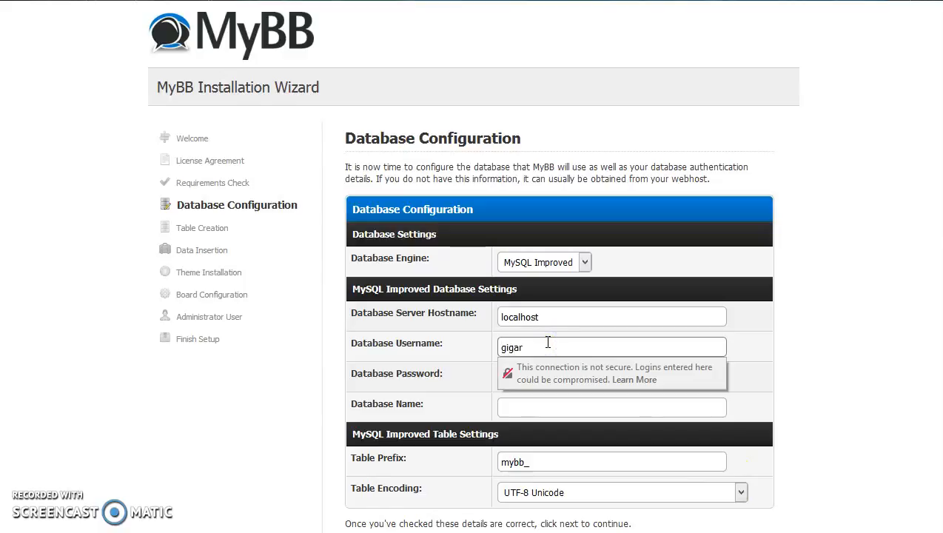
text(gigarocket_mybb)
click(524, 379)
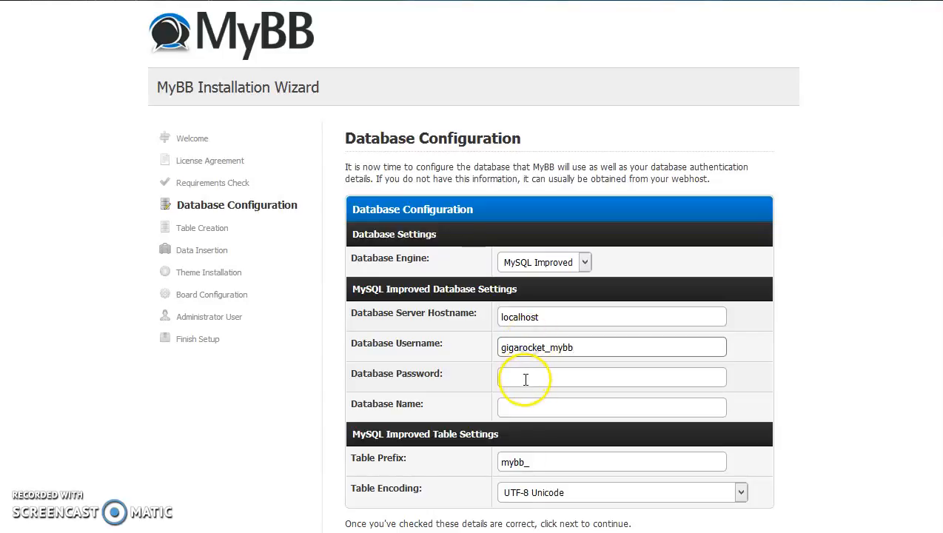
text(•••••••)
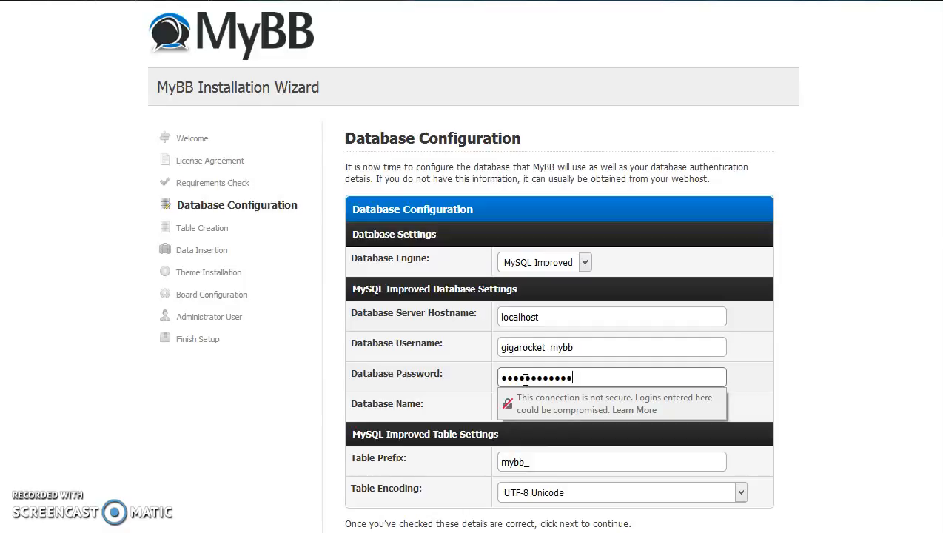
click(529, 408)
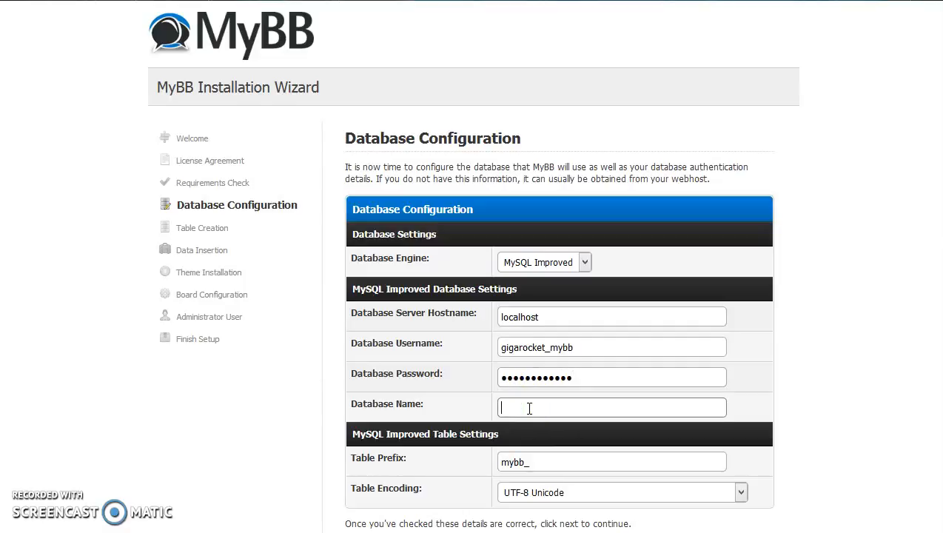
text(gigarocket_mybb)
key(Return)
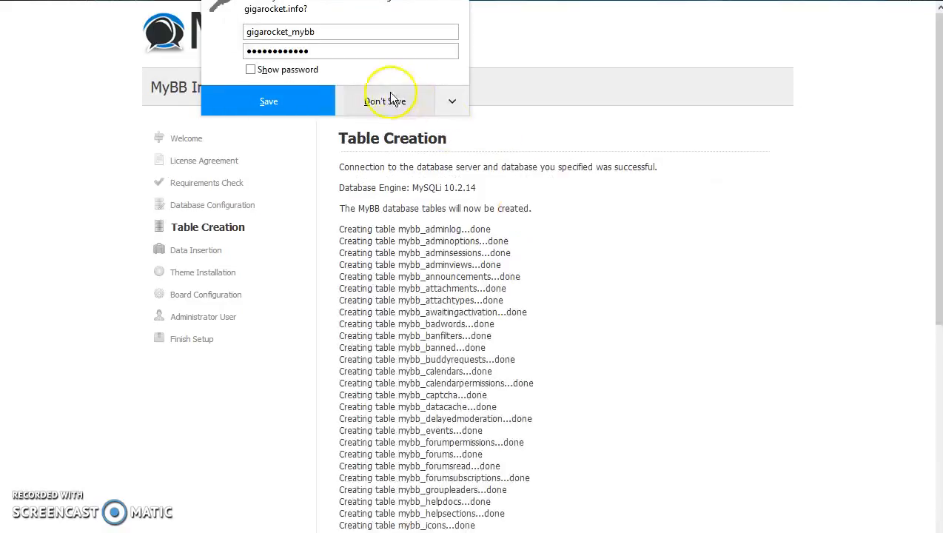
Step: Continue through data and theme insertion and submit Board Configuration with Website Name 'MyBB Forum'
click(381, 101)
scroll(389, 280, down, 8)
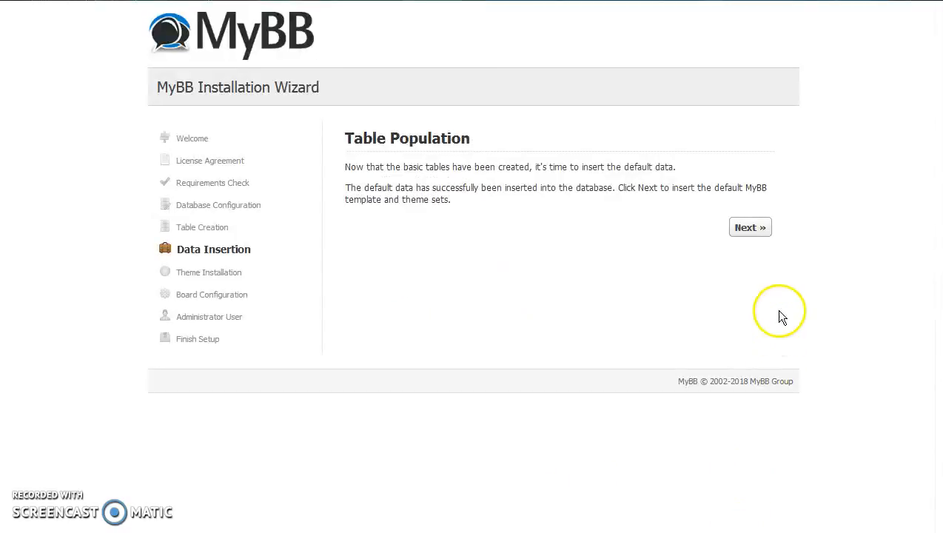
click(742, 228)
click(748, 228)
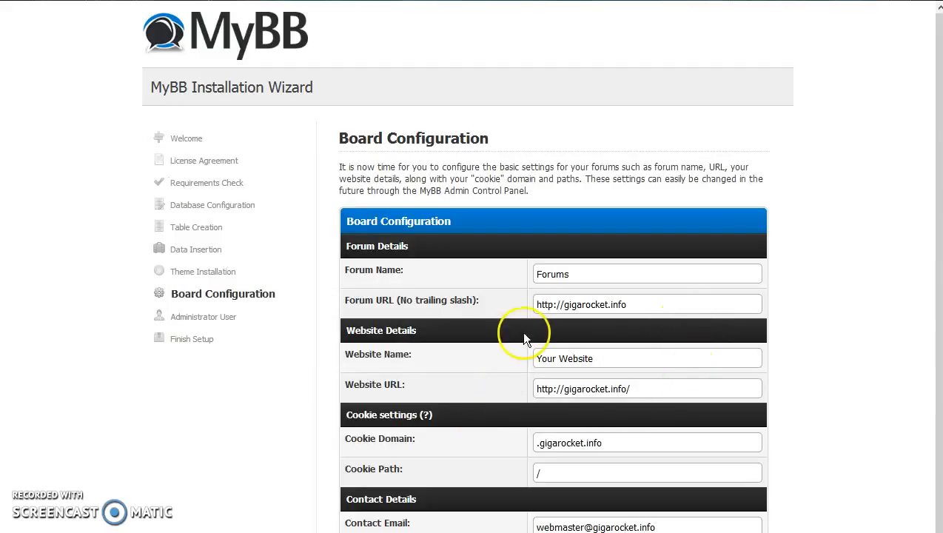
drag(594, 358, 507, 355)
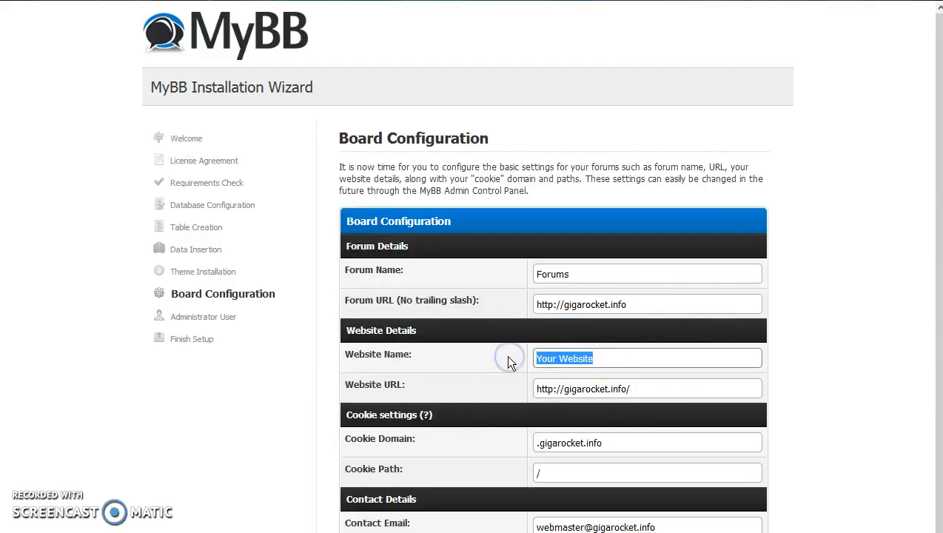
text(MyBB Forum)
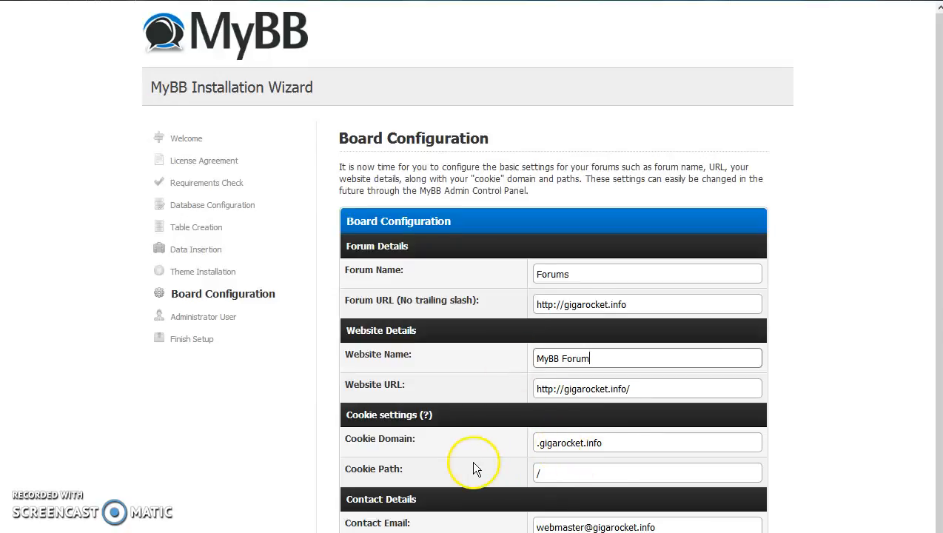
scroll(474, 466, down, 2)
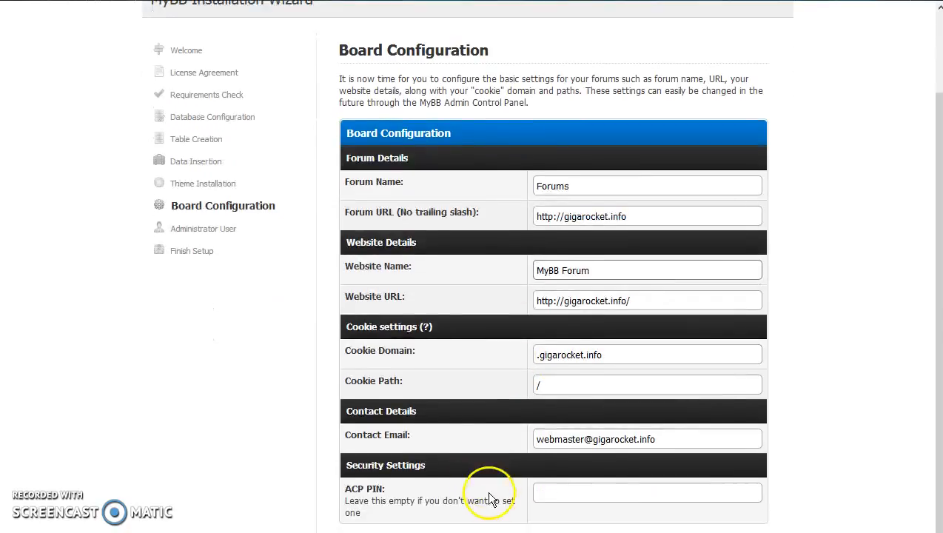
key(Return)
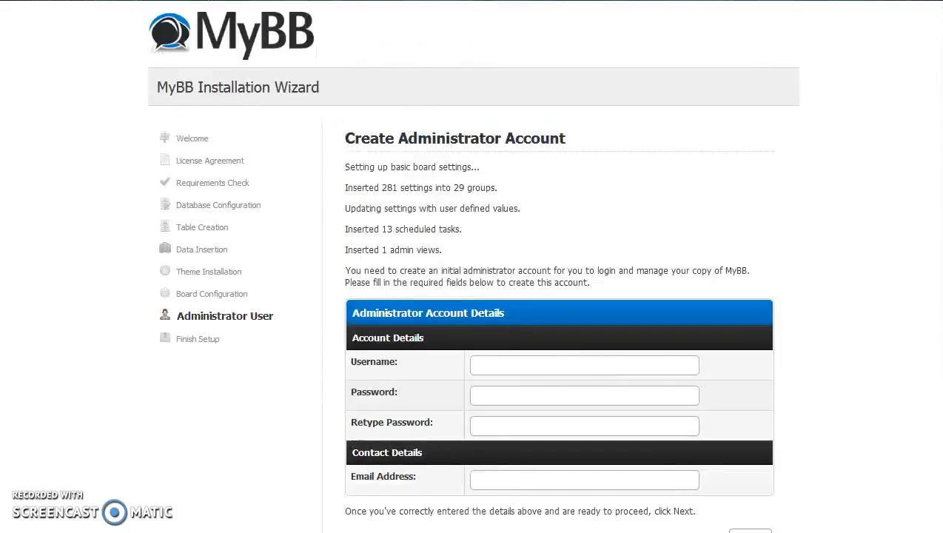
Step: Create the administrator account 'admin' with a password and contact e-mail, then open the Admin Control Panel
click(476, 362)
text(a)
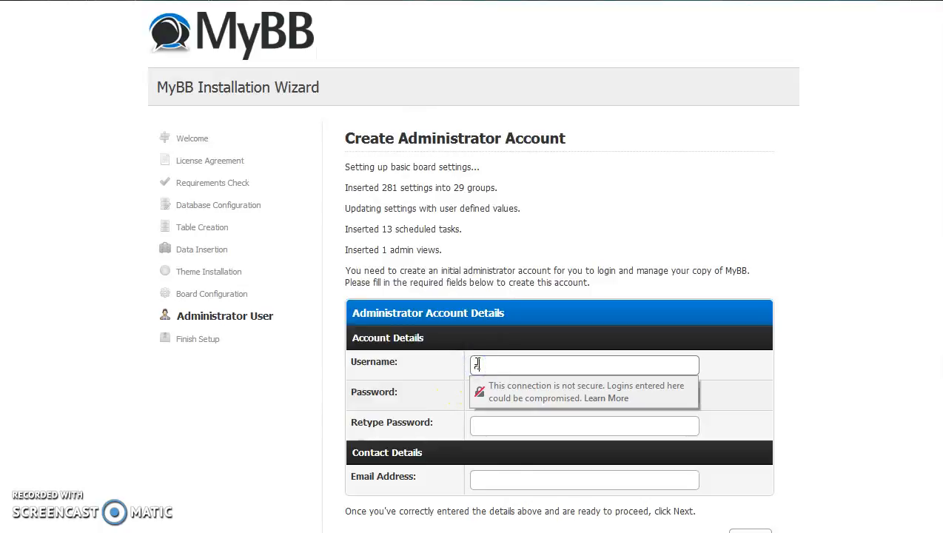
text(dmin)
click(503, 397)
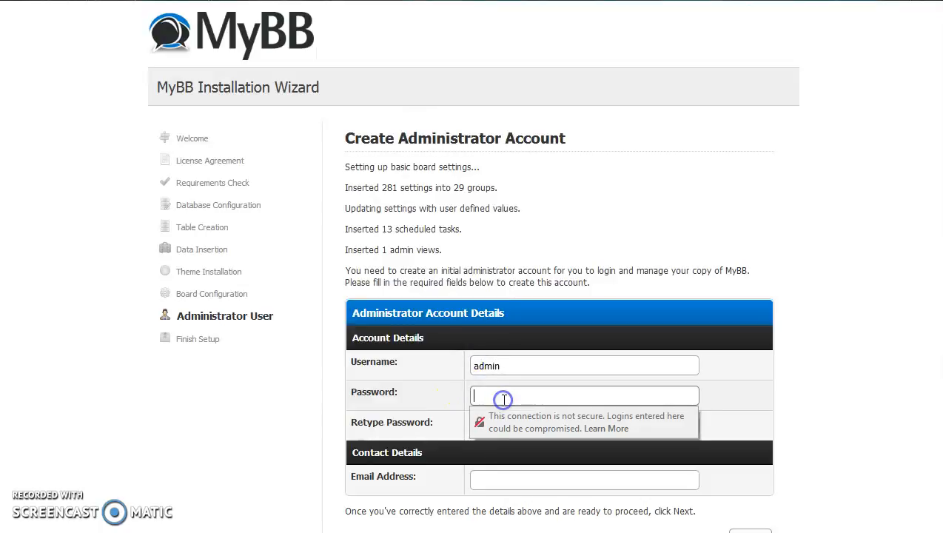
text(d)
click(521, 429)
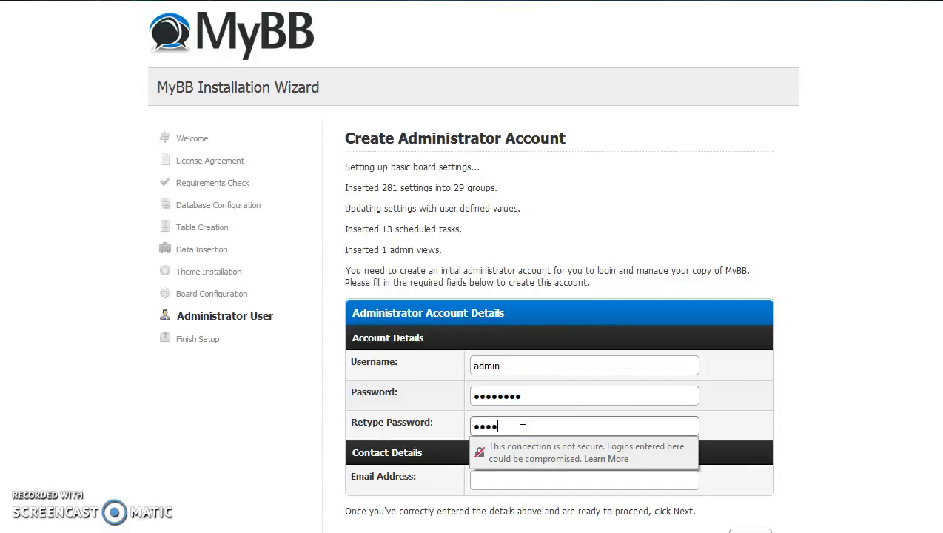
click(523, 481)
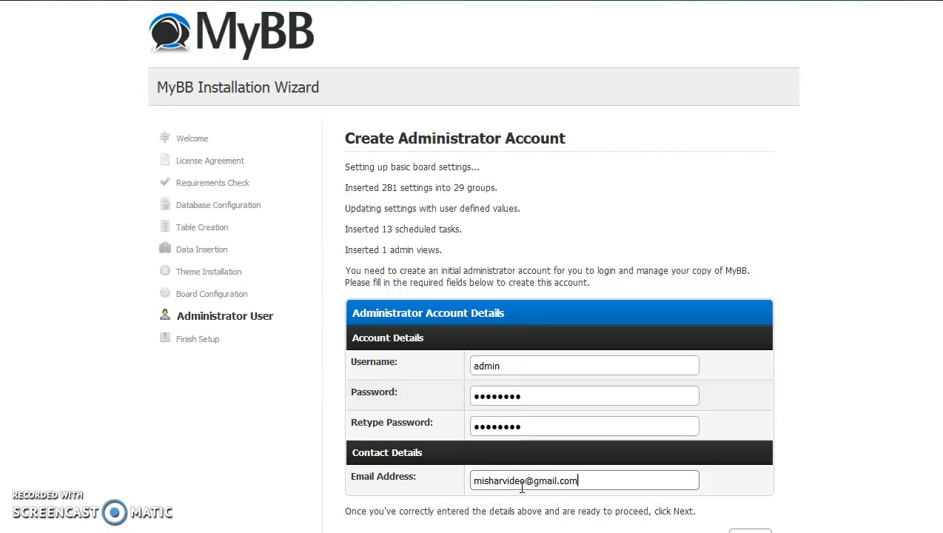
click(750, 531)
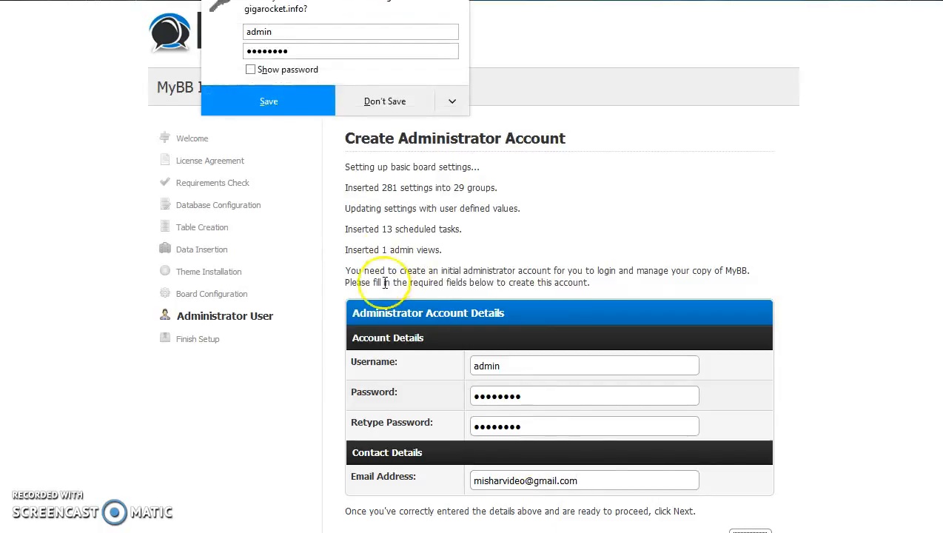
click(374, 100)
click(586, 345)
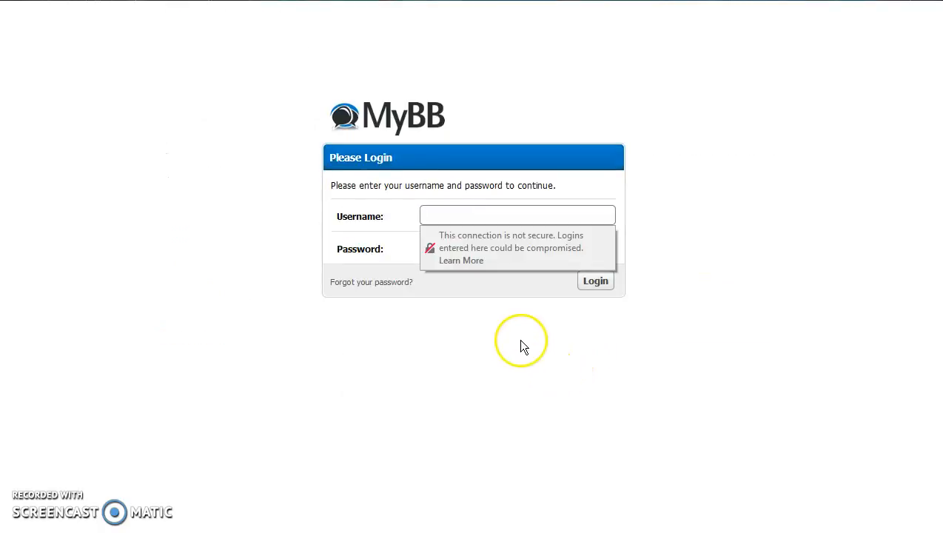
Step: Log in to the Admin Control Panel as admin with the account password
text(admin)
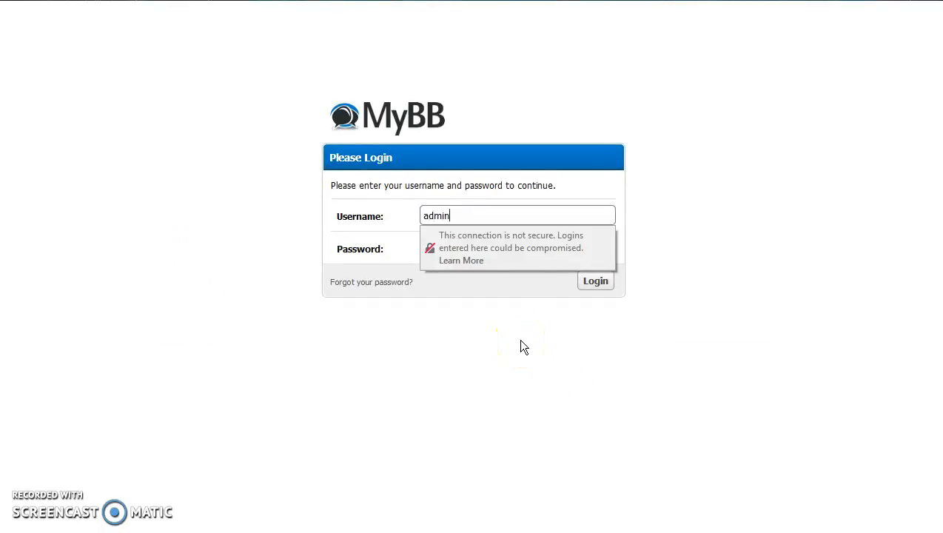
click(500, 214)
click(489, 249)
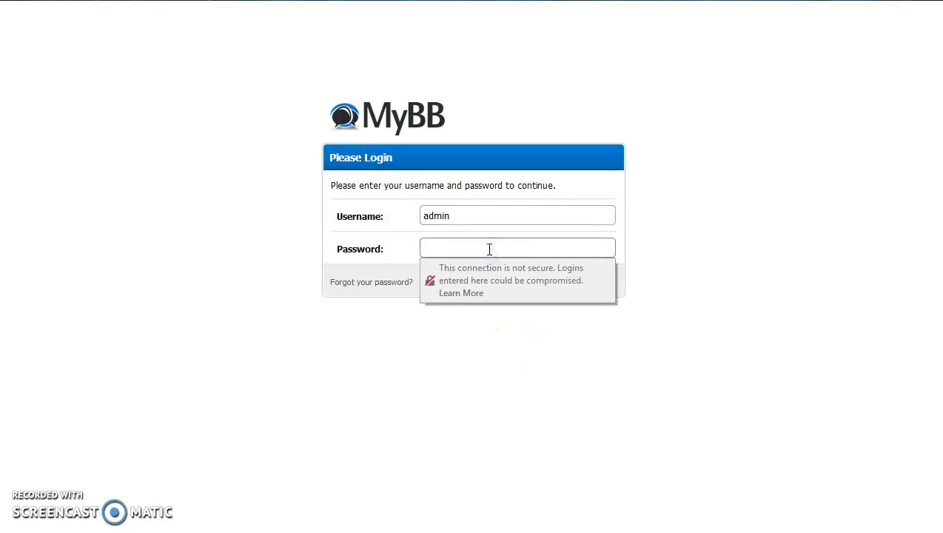
text(••••••••)
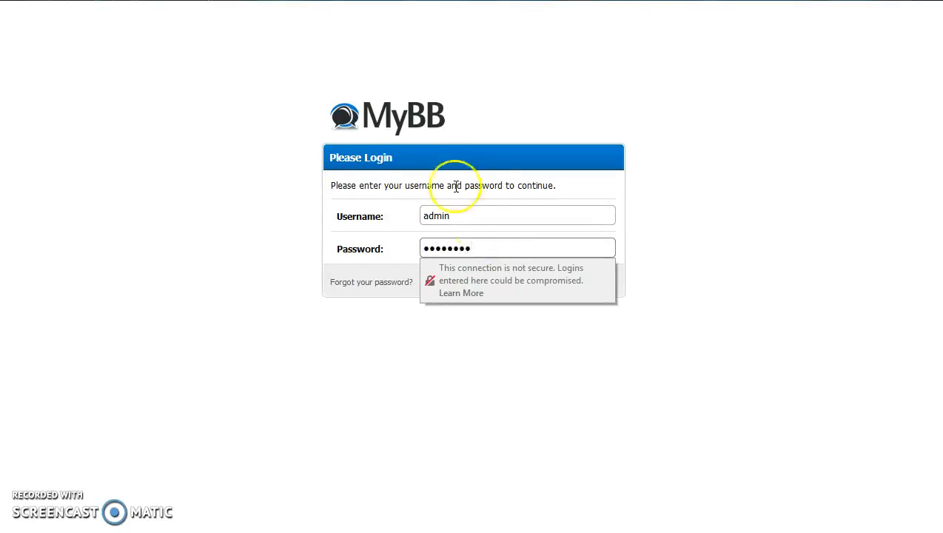
click(370, 321)
click(604, 283)
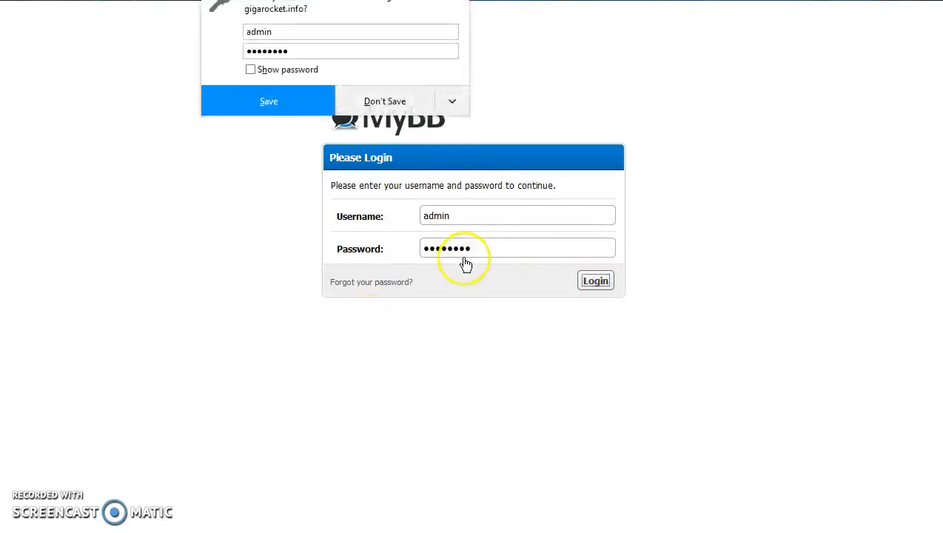
click(376, 104)
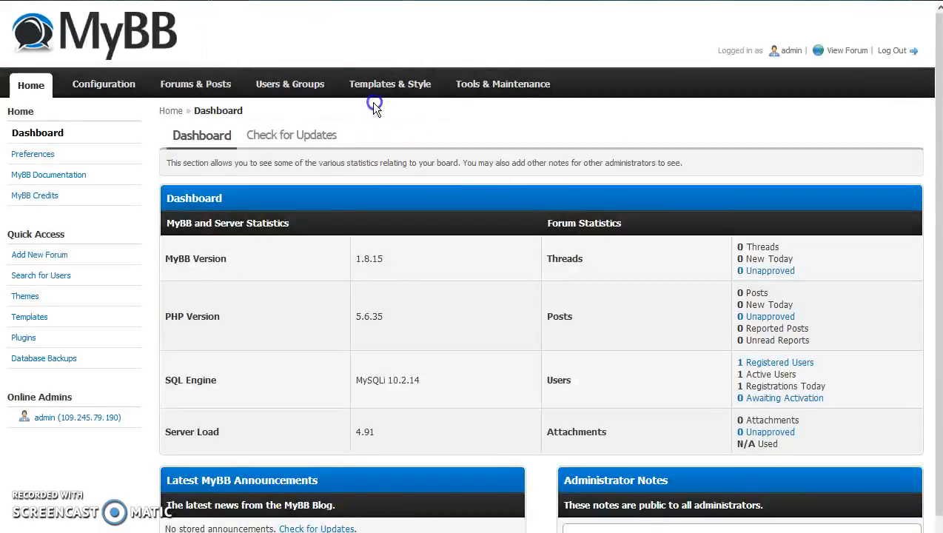
Step: Review the admin Preferences and Site Details settings, then open the public forum index
click(19, 154)
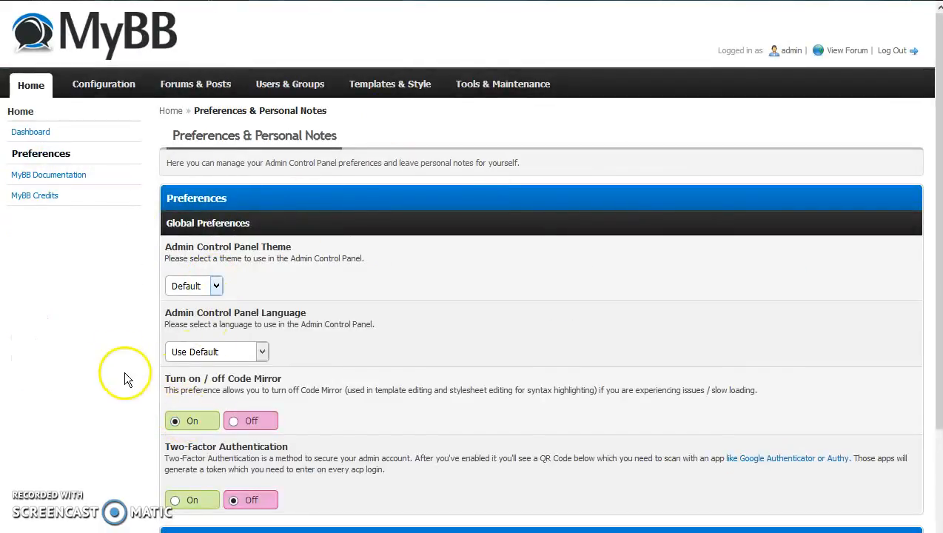
click(24, 111)
click(84, 94)
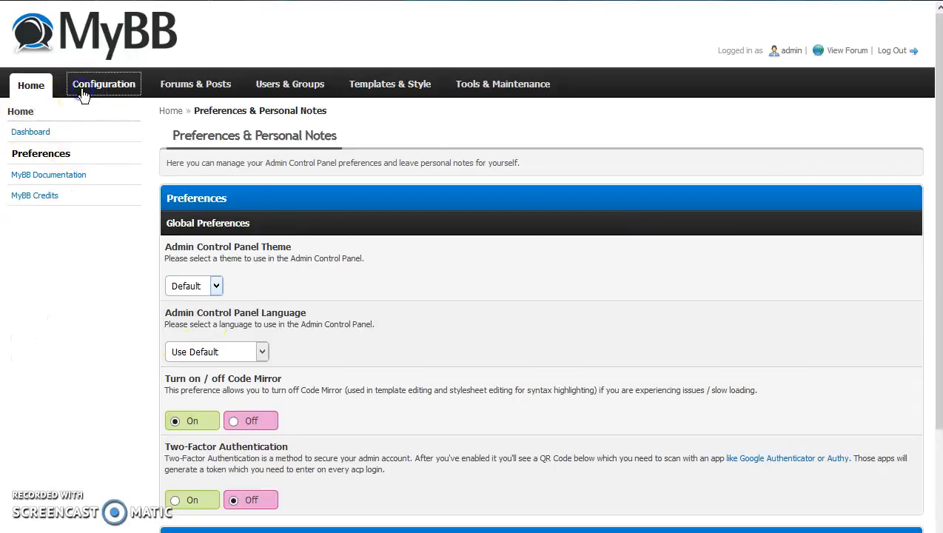
scroll(379, 367, down, 6)
scroll(378, 362, down, 2)
scroll(378, 362, up, 7)
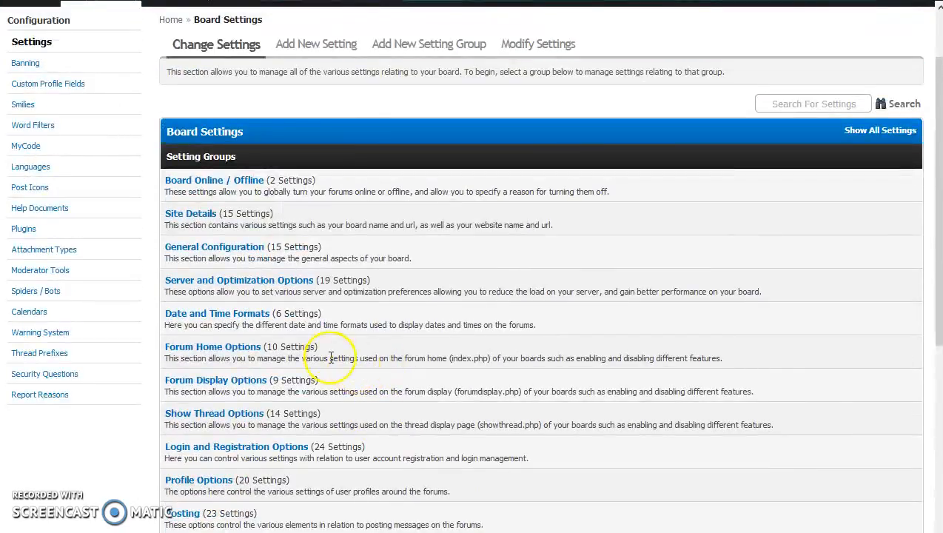
click(203, 220)
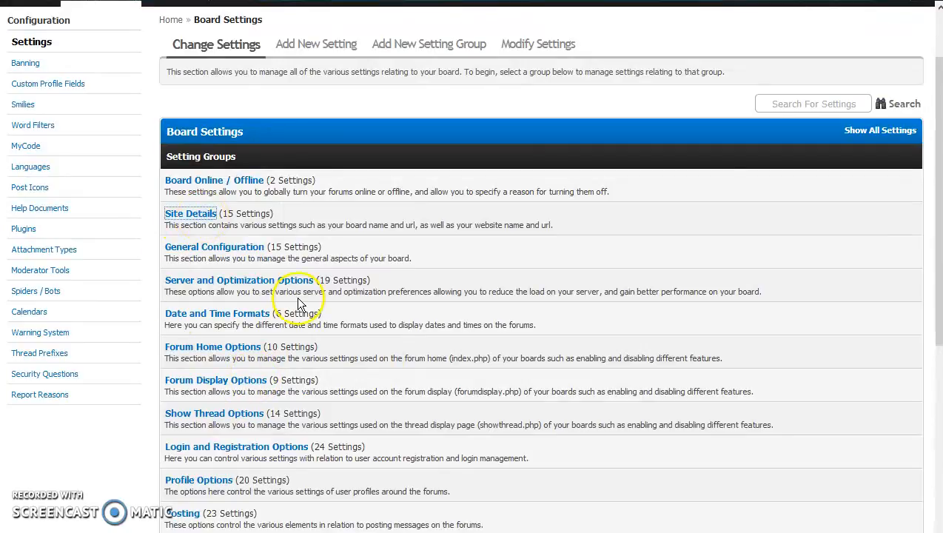
scroll(332, 311, down, 2)
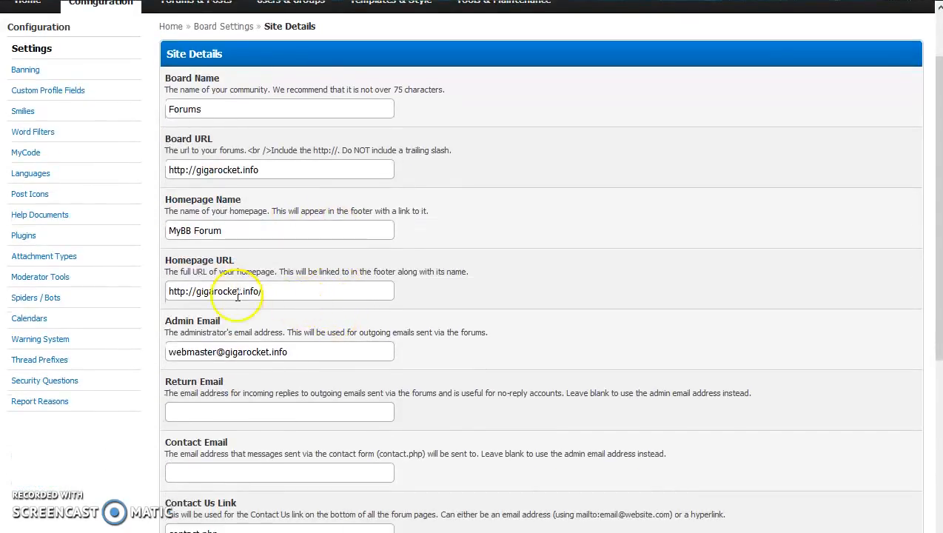
scroll(231, 294, up, 2)
click(30, 84)
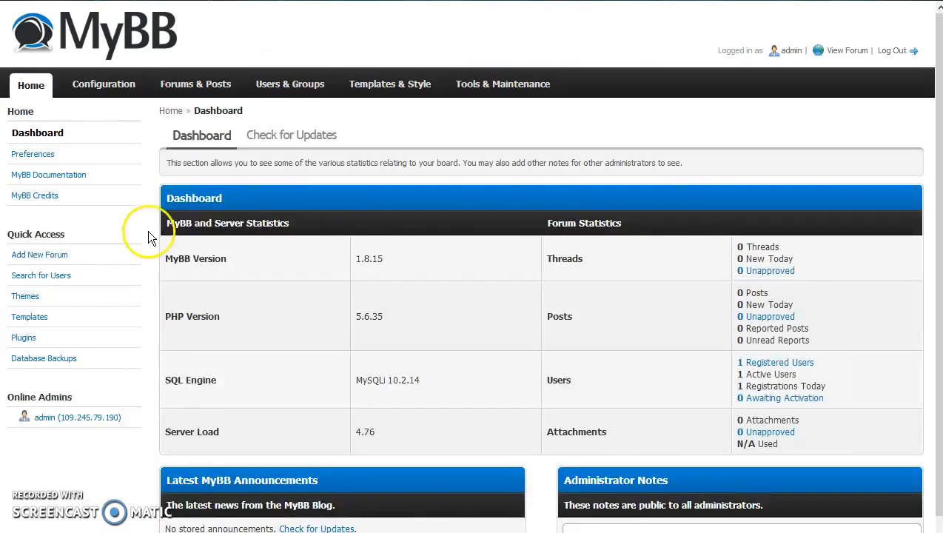
click(842, 51)
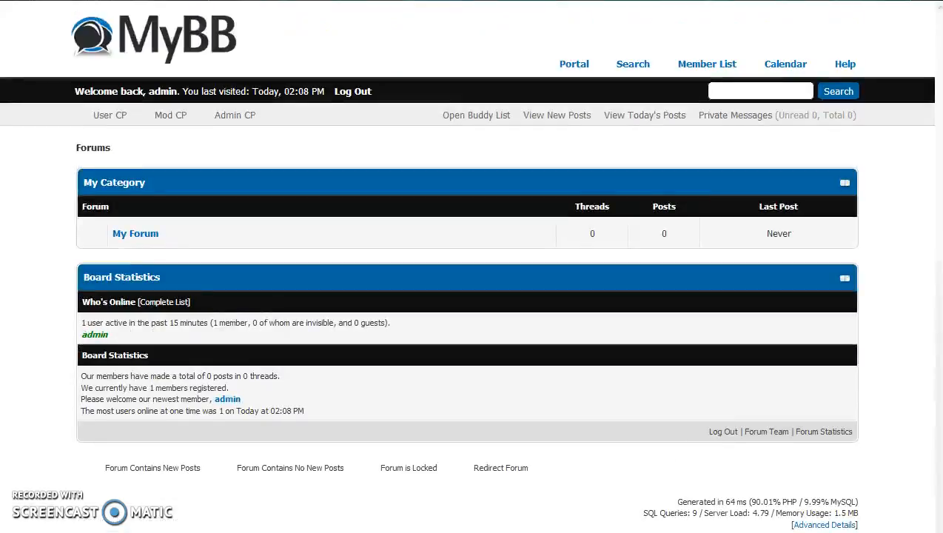